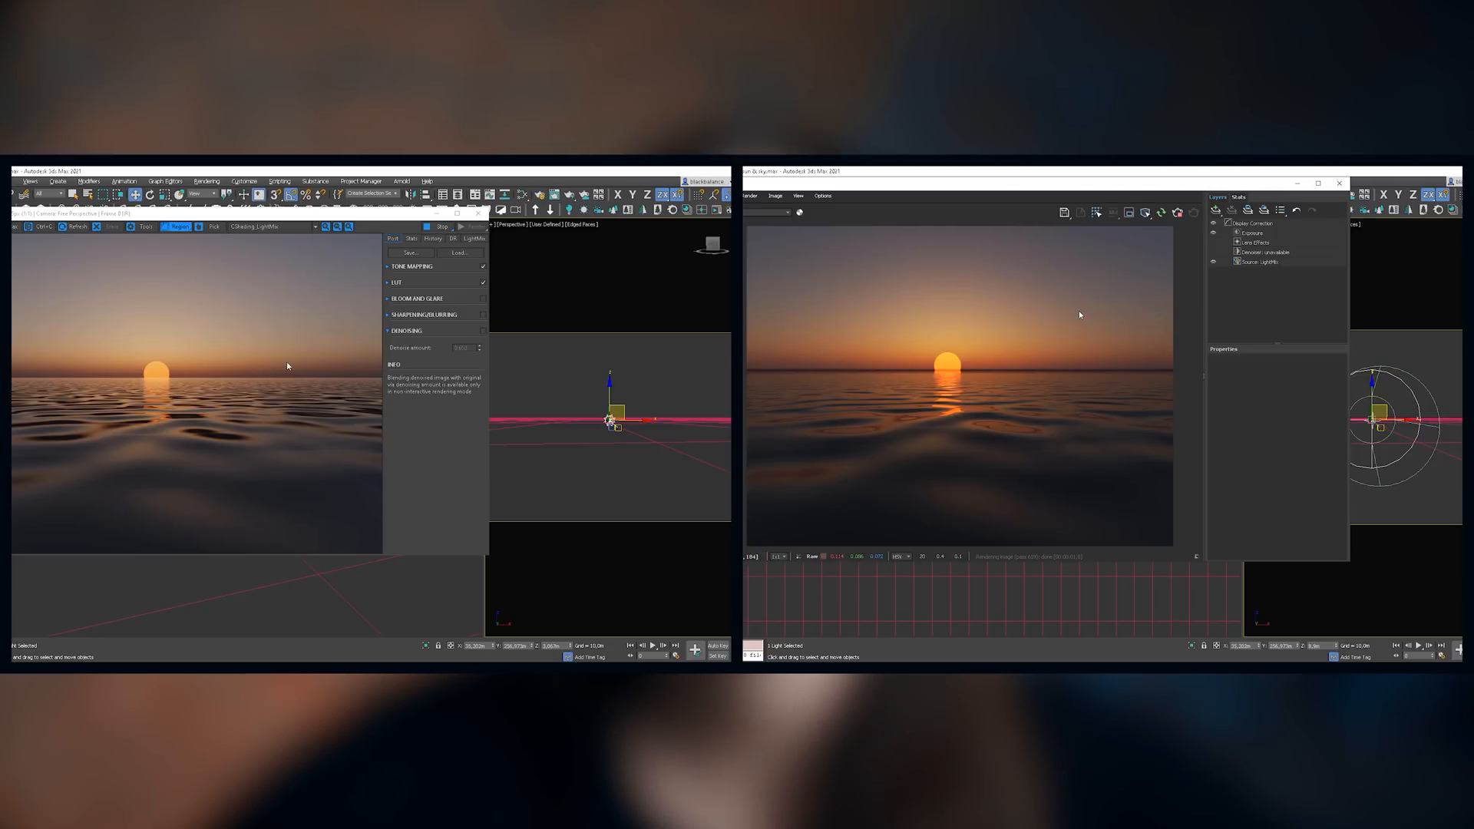
Step: Raise the sun slightly above the horizon in the Corona ocean scene, open its LightMix settings, and adjust the V-Ray render's exposure
drag(628, 397, 625, 397)
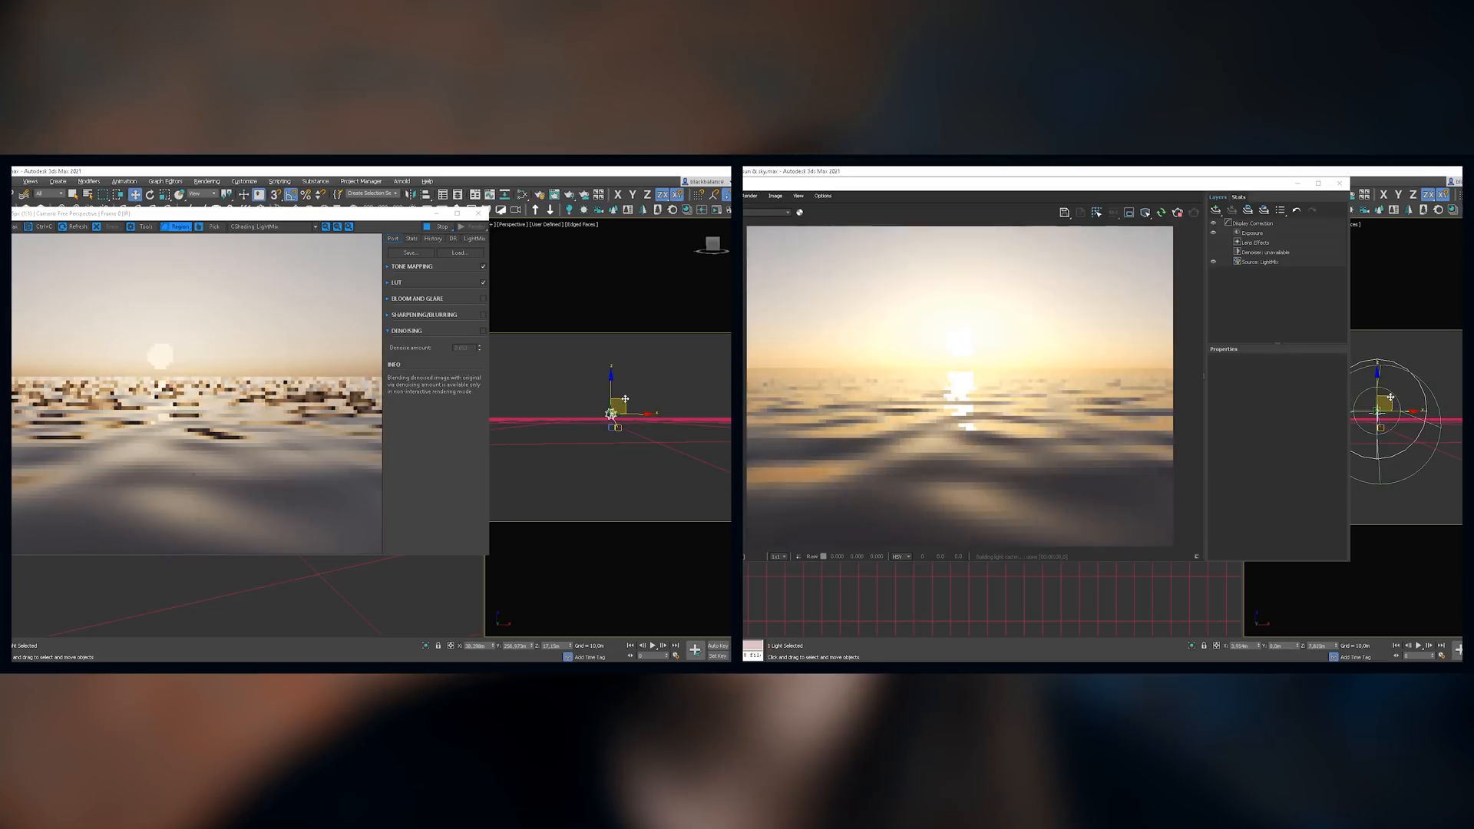
click(476, 238)
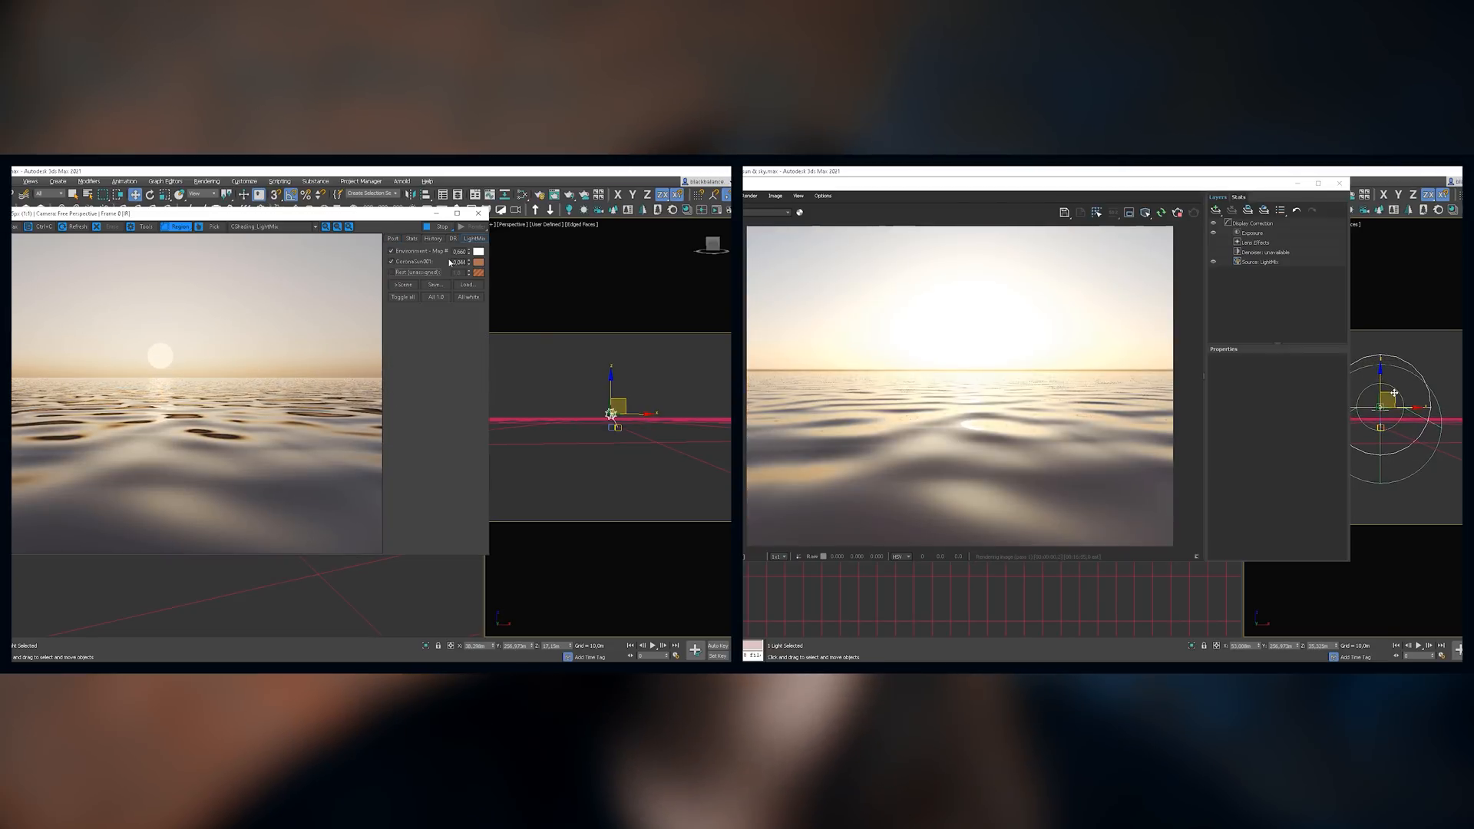
drag(1272, 407, 1276, 423)
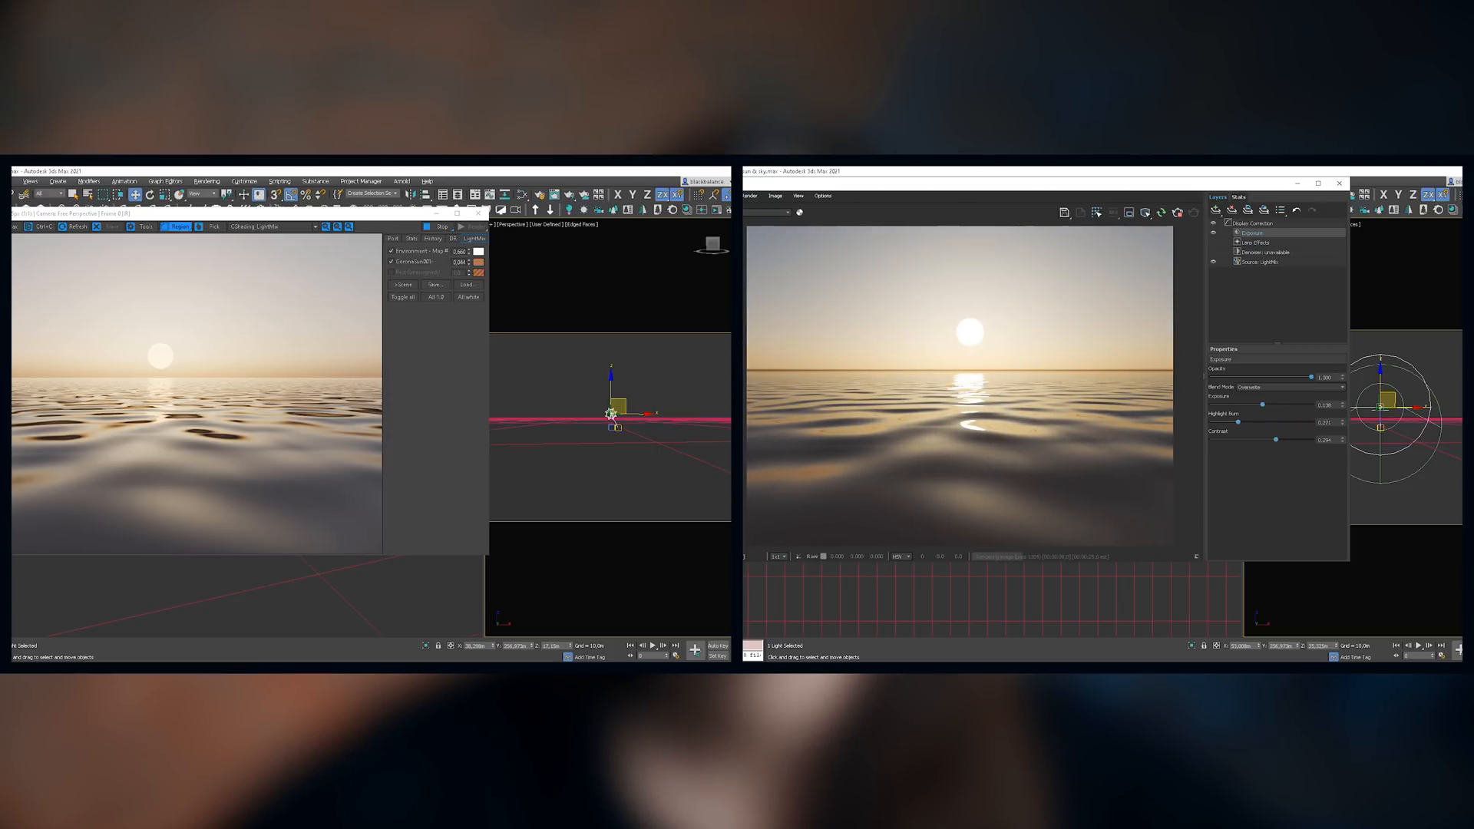
Step: Move the sun light higher and further right in both ocean scenes, and lower the V-Ray exposure and highlight burn
drag(1394, 392, 1418, 378)
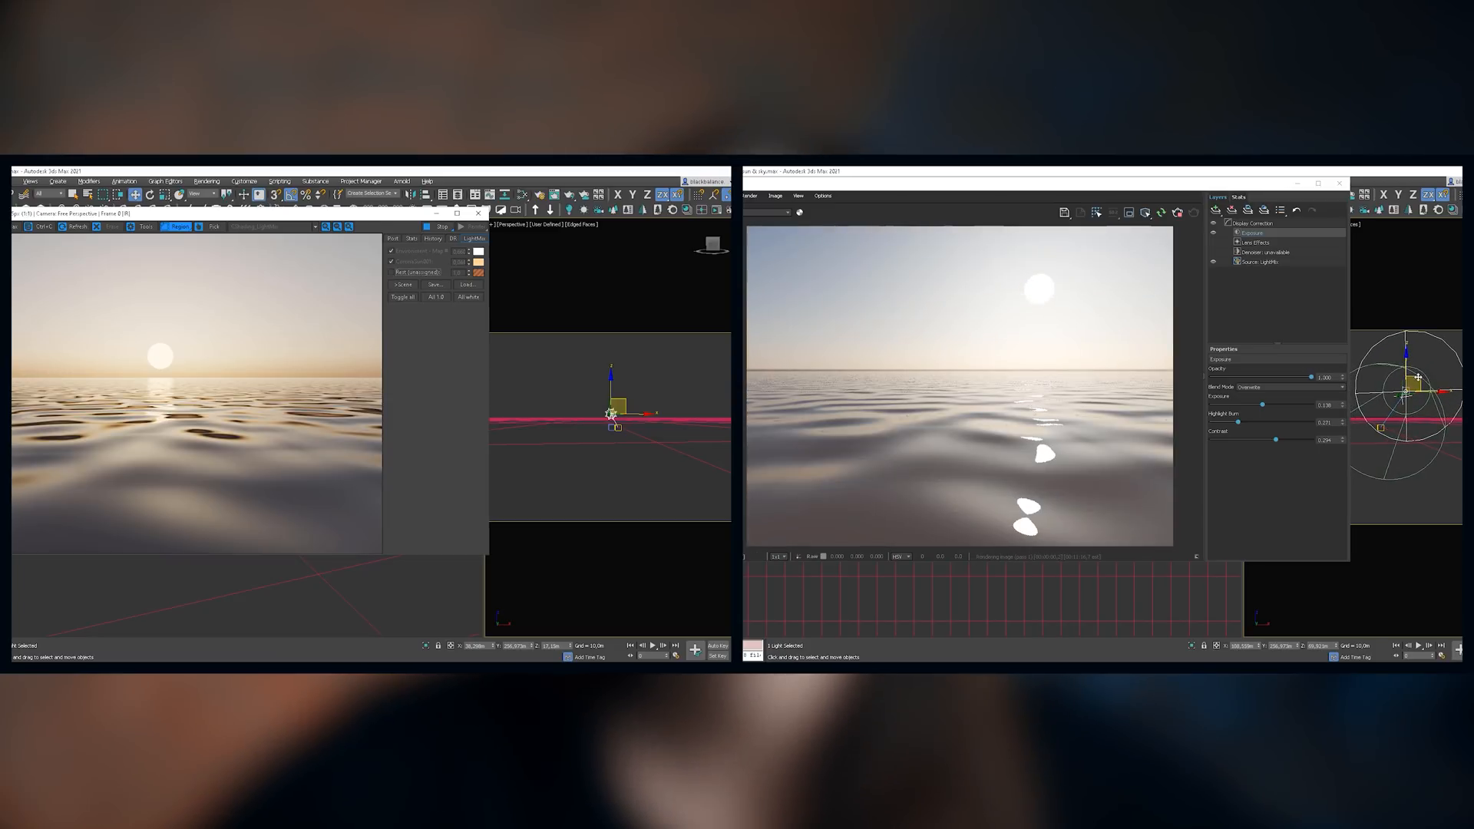
mouse_move(1235, 423)
mouse_down()
mouse_move(1218, 423)
mouse_move(1258, 407)
mouse_up()
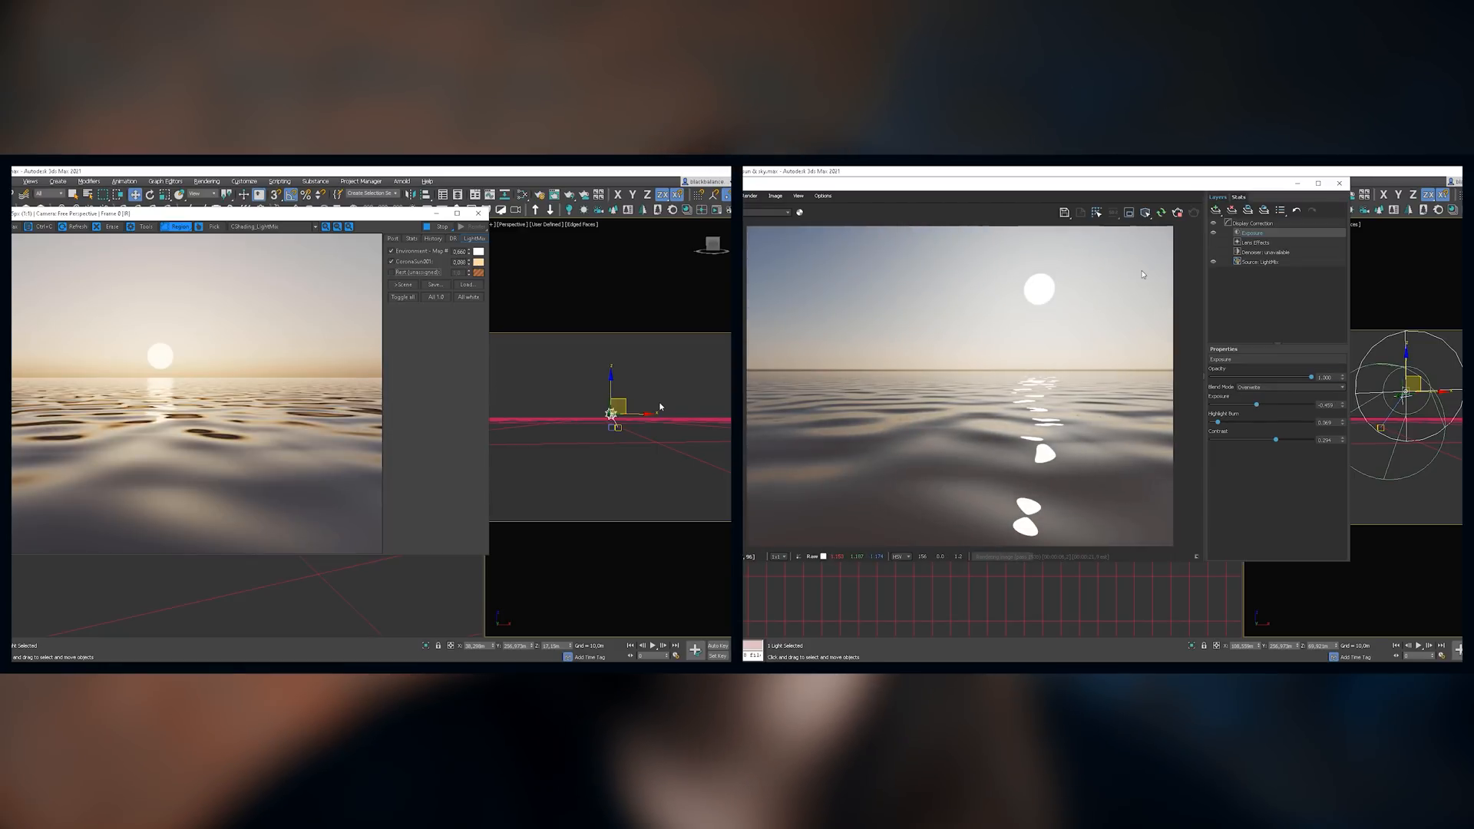
drag(624, 399, 631, 392)
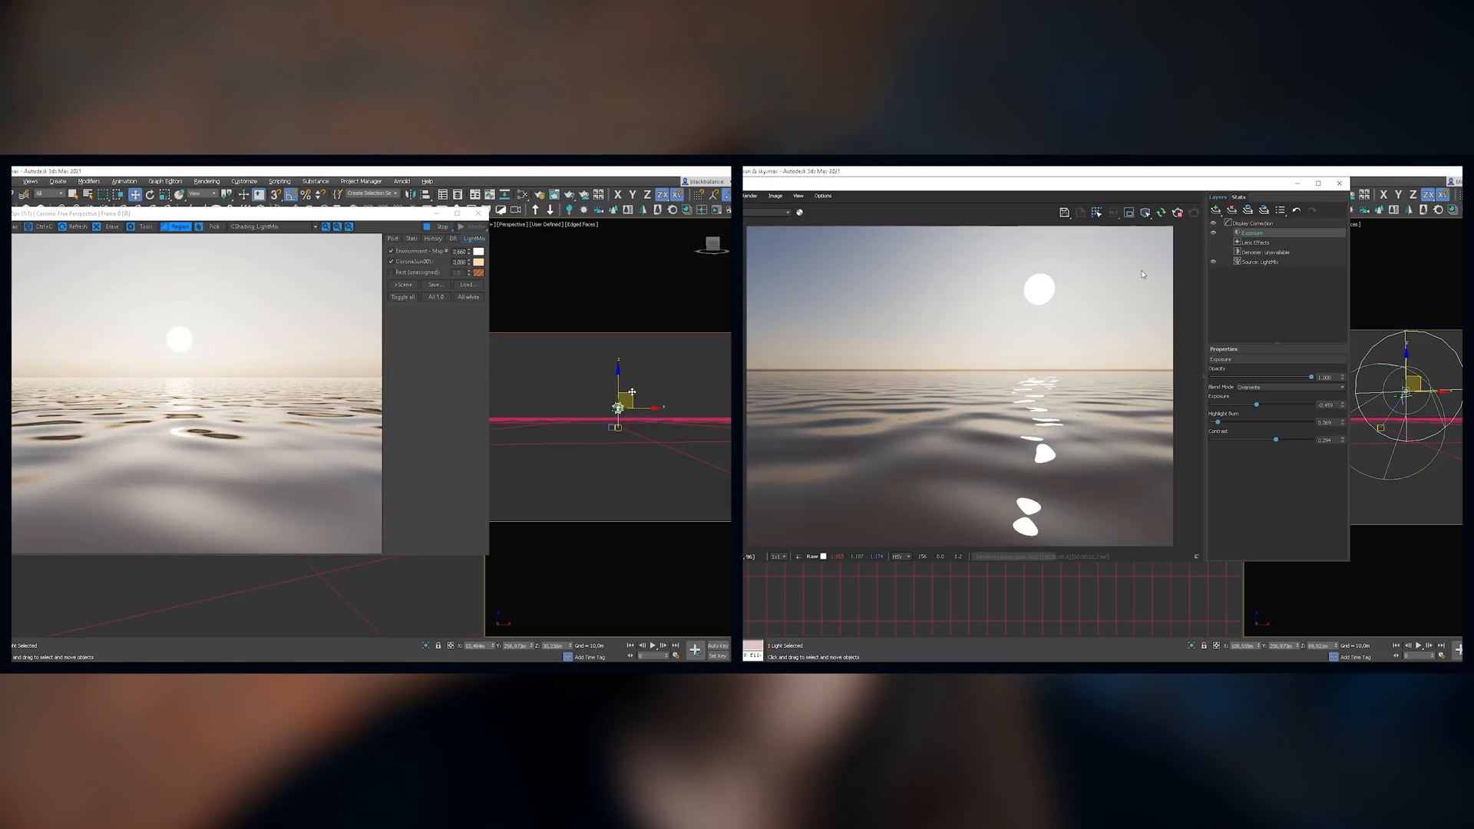
drag(632, 392, 642, 386)
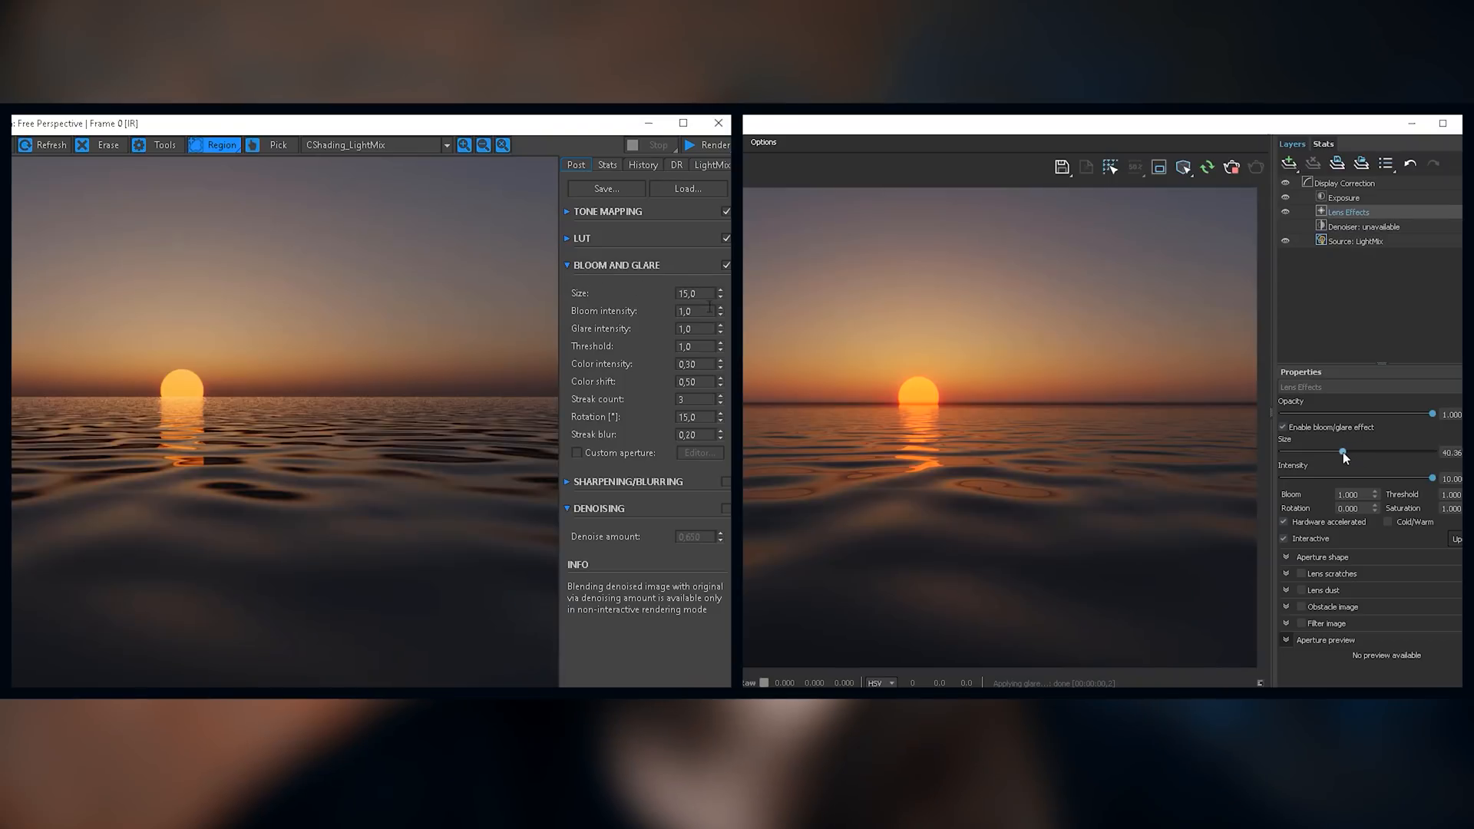
Step: Set the V-Ray lens effects size to about 39.9 and intensity to 10, and raise the Corona glare intensity to 5.680
drag(1343, 453, 1341, 453)
drag(711, 259, 704, 121)
mouse_move(1433, 414)
mouse_down()
mouse_move(1343, 413)
mouse_move(1435, 413)
mouse_up()
click(726, 265)
click(727, 265)
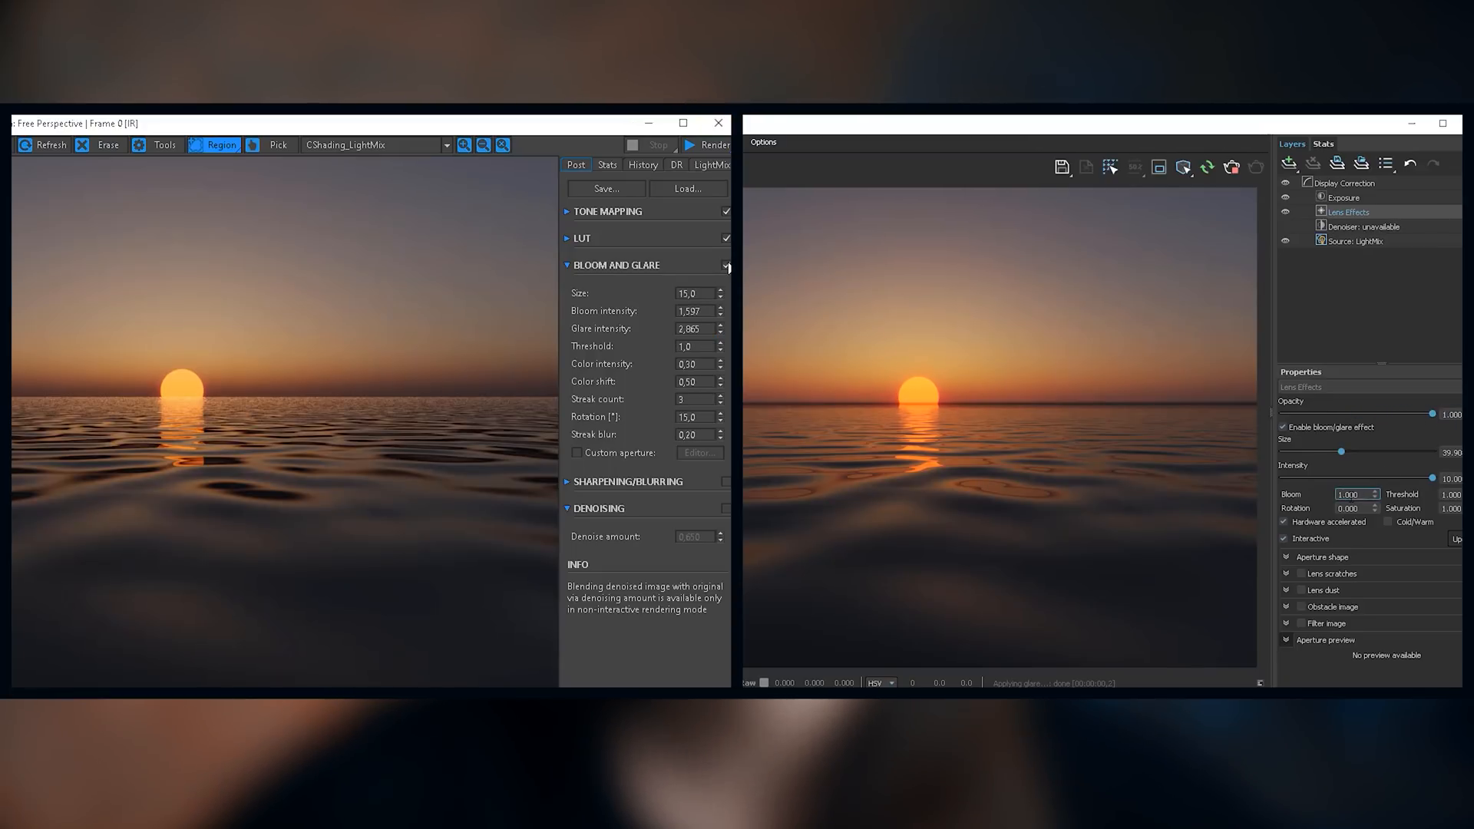
drag(719, 328, 691, 204)
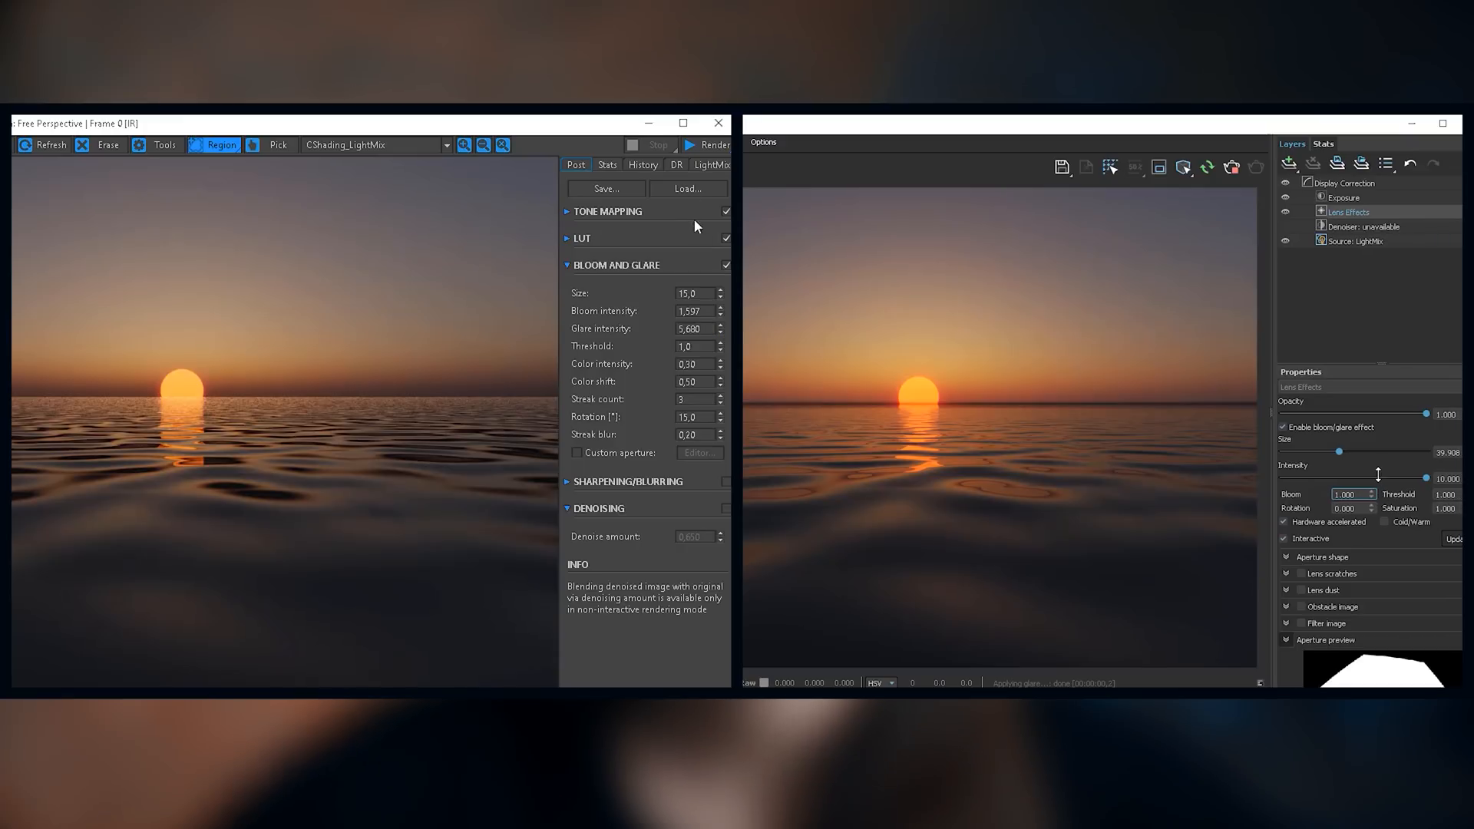
Step: Enable Corona's custom aperture and open its editor, and set the V-Ray lens effects bloom to 0.885
click(597, 455)
drag(1373, 495, 1373, 484)
click(688, 456)
Step: Set the CoronaSun001 intensity in the Corona LightMix to 0.292
click(712, 164)
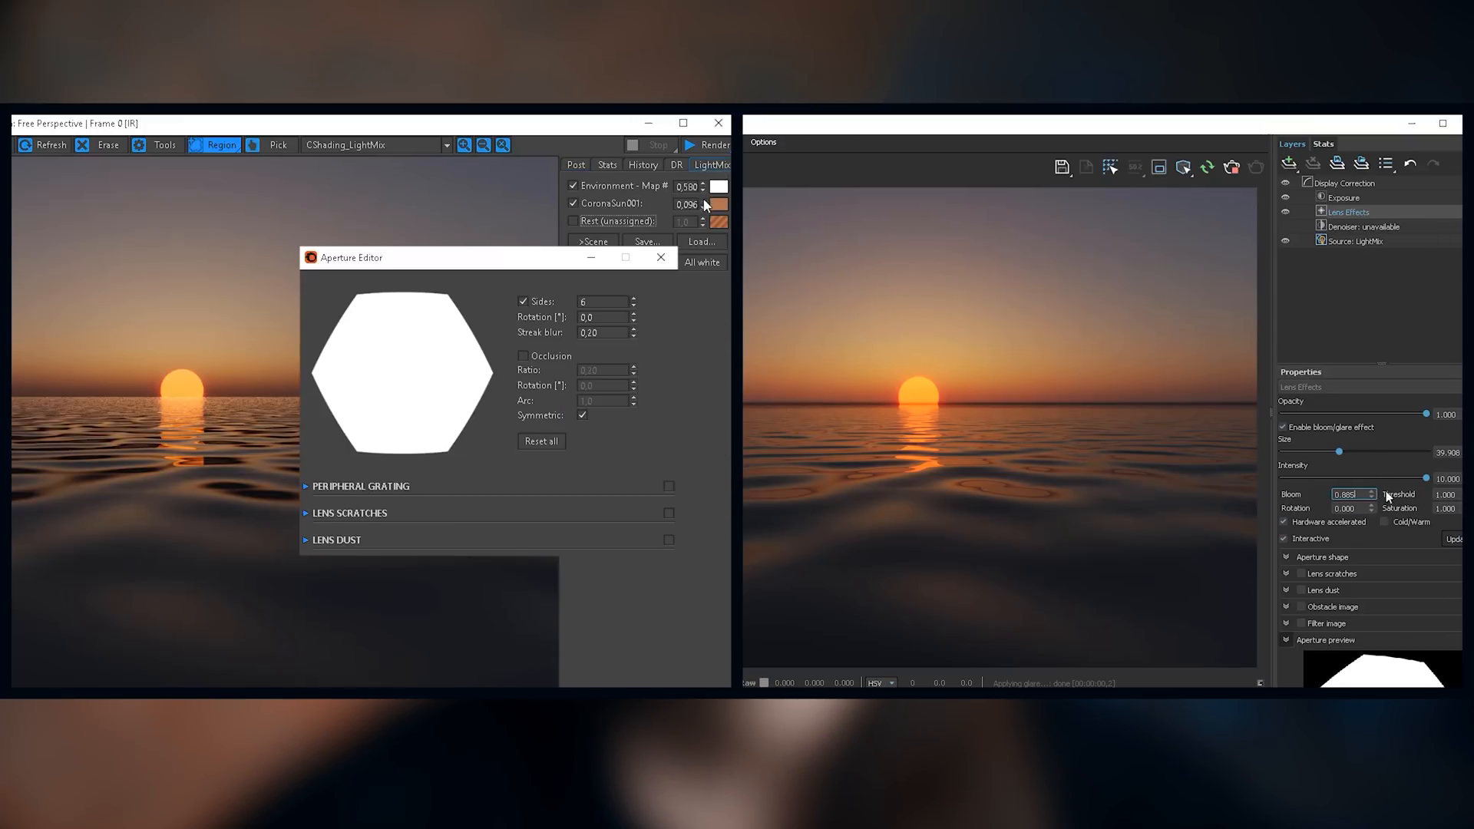
drag(705, 205, 700, 209)
scroll(1388, 498, down, 2)
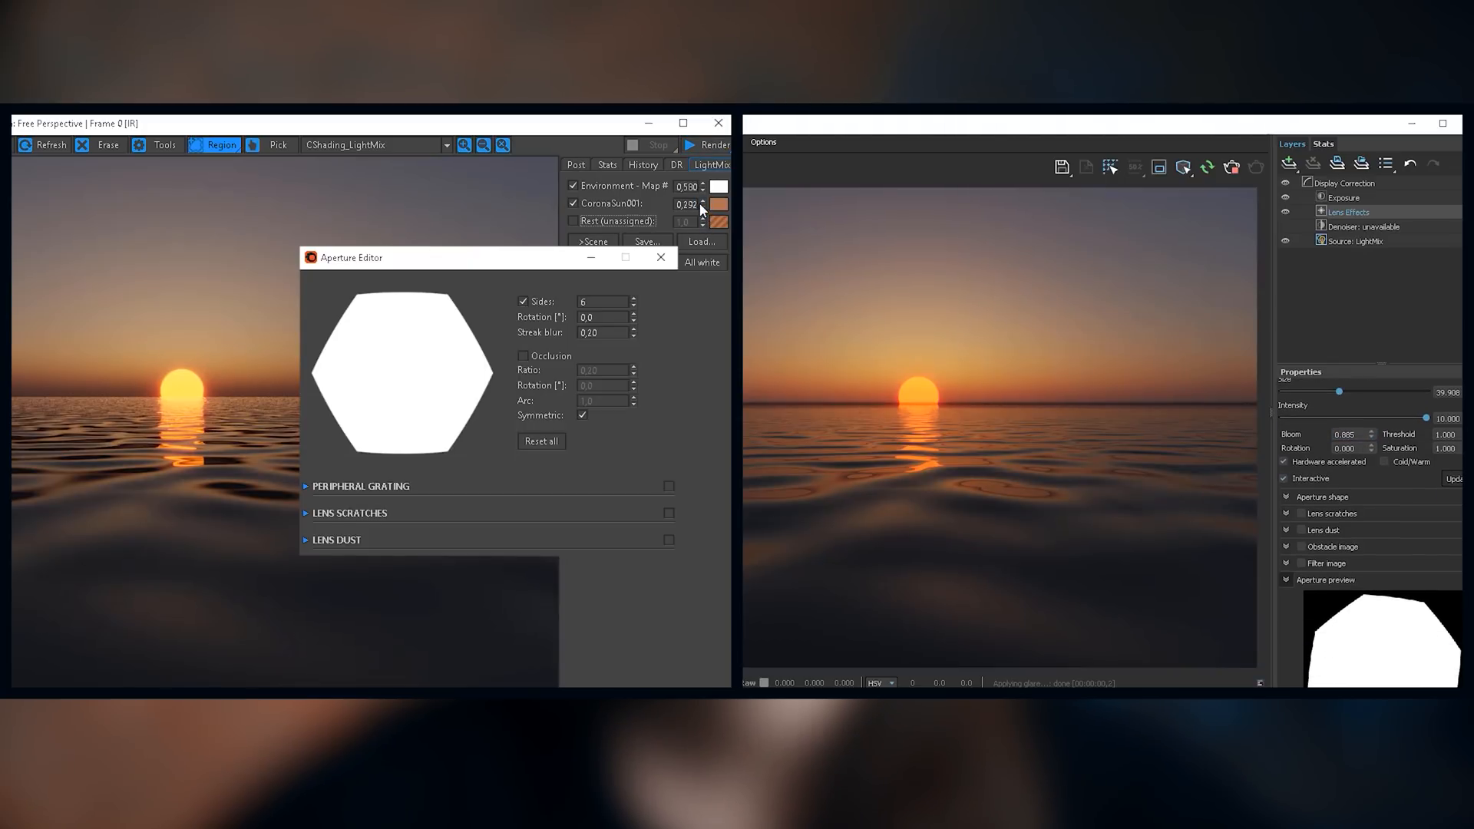
Step: Set Corona's bloom intensity to 2.247 and glare intensity to 5.242, and change the number of sides in V-Ray's aperture shape
click(1287, 496)
click(575, 165)
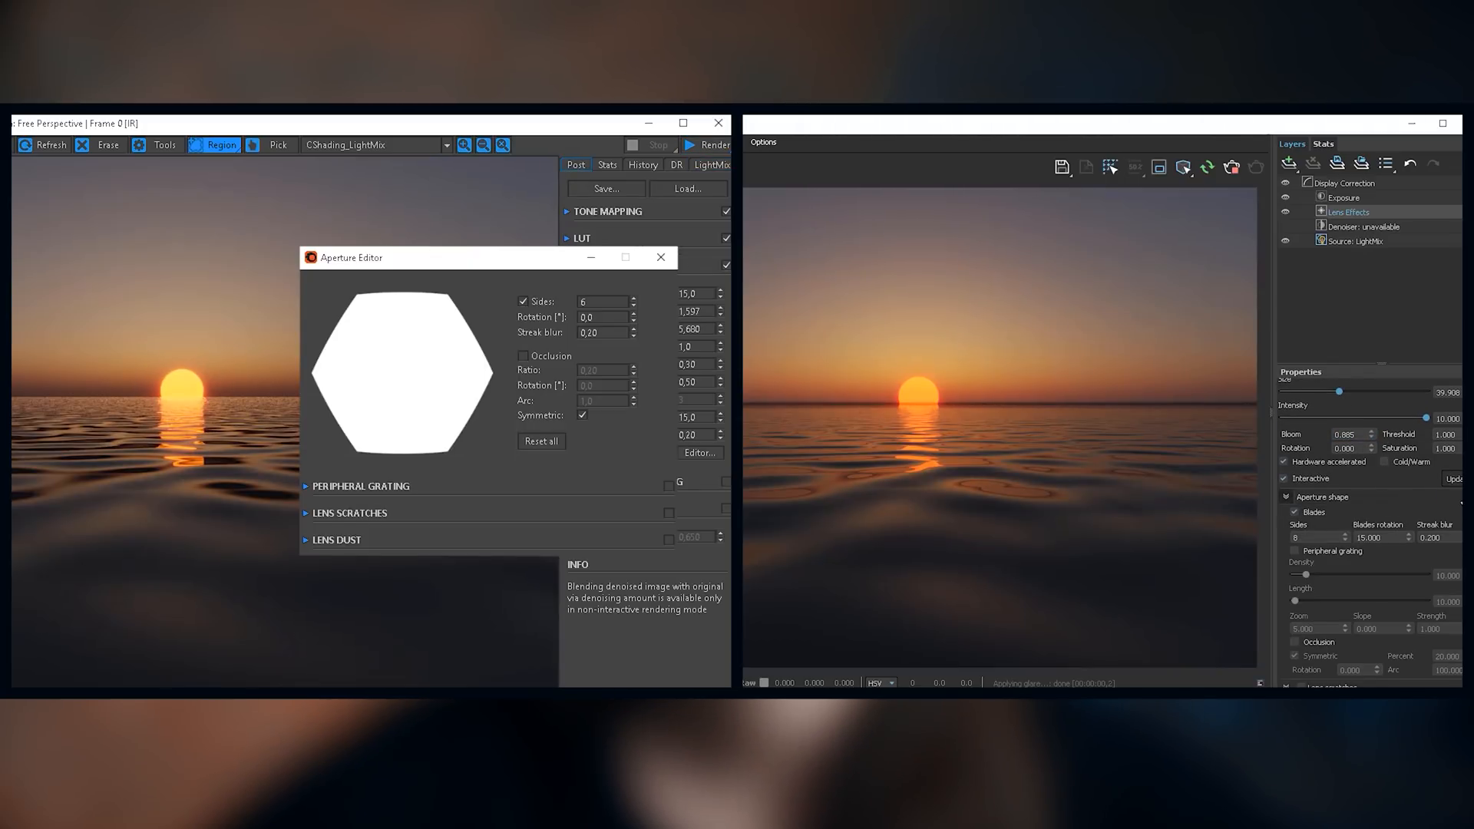
scroll(1371, 538, down, 1)
scroll(1388, 461, down, 3)
drag(720, 328, 710, 244)
click(1346, 408)
click(1346, 409)
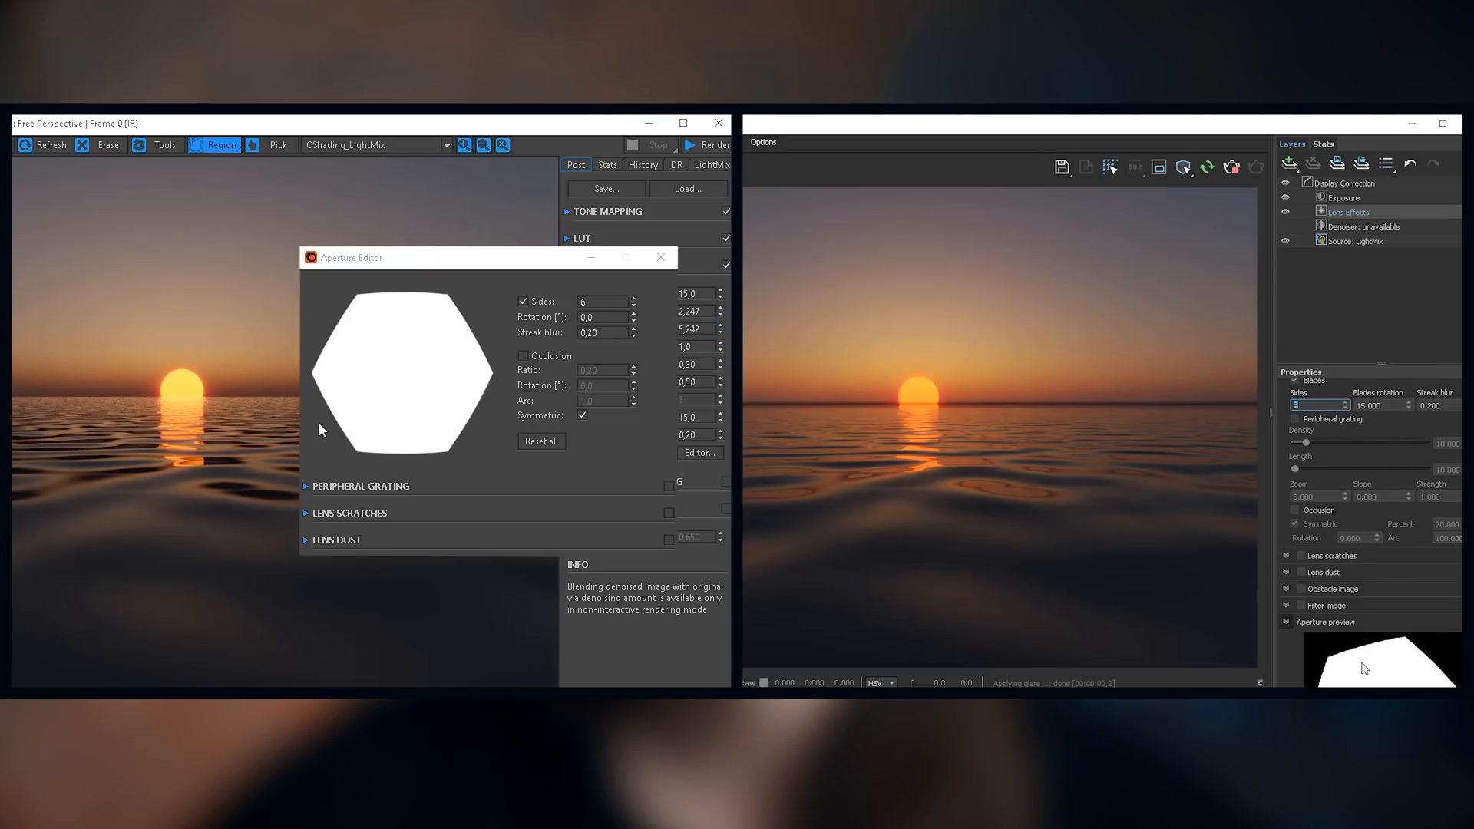
Step: Set Corona's aperture to 8 sides, rotation 0.08 and streak blur 0.40, and V-Ray's blades rotation to 24.150 and streak blur to 0.232
click(422, 259)
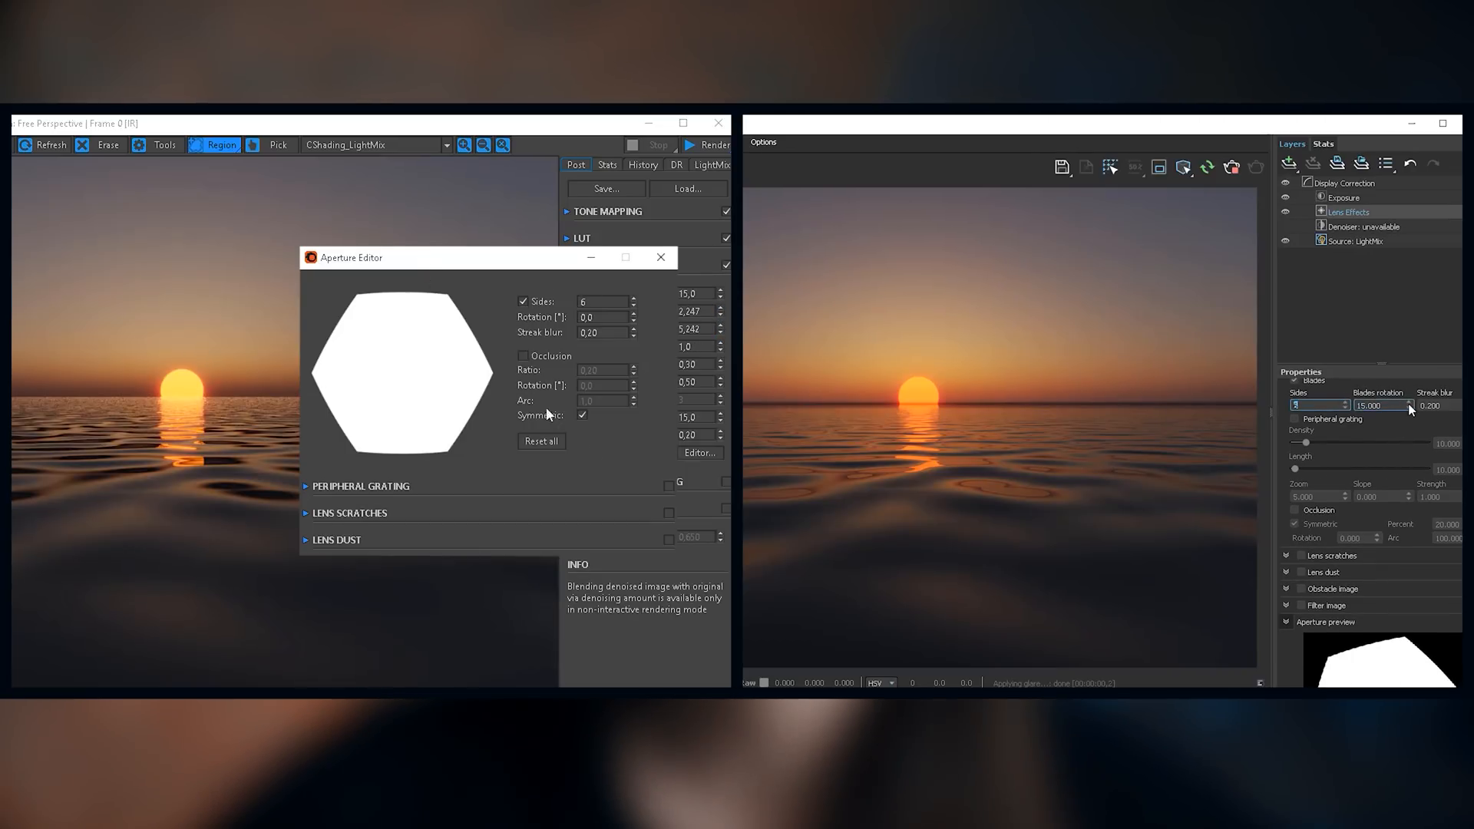
drag(1410, 389, 1438, 401)
click(634, 297)
click(634, 298)
click(1436, 401)
drag(634, 316, 628, 292)
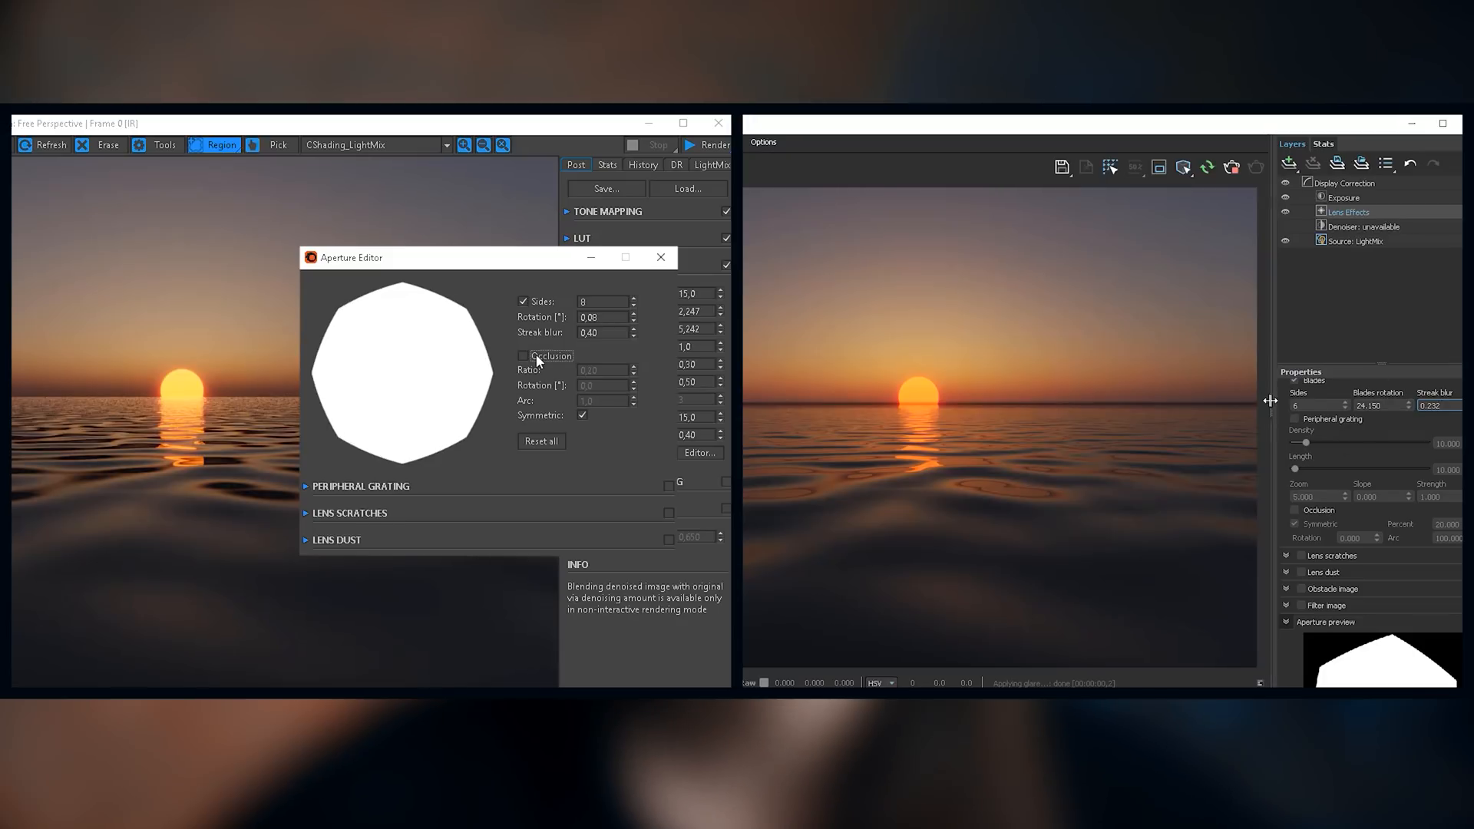
Step: Enable peripheral grating in Corona's aperture editor with density 0.68, length 1.12, zoom 8.01 and slope 0.27
click(328, 488)
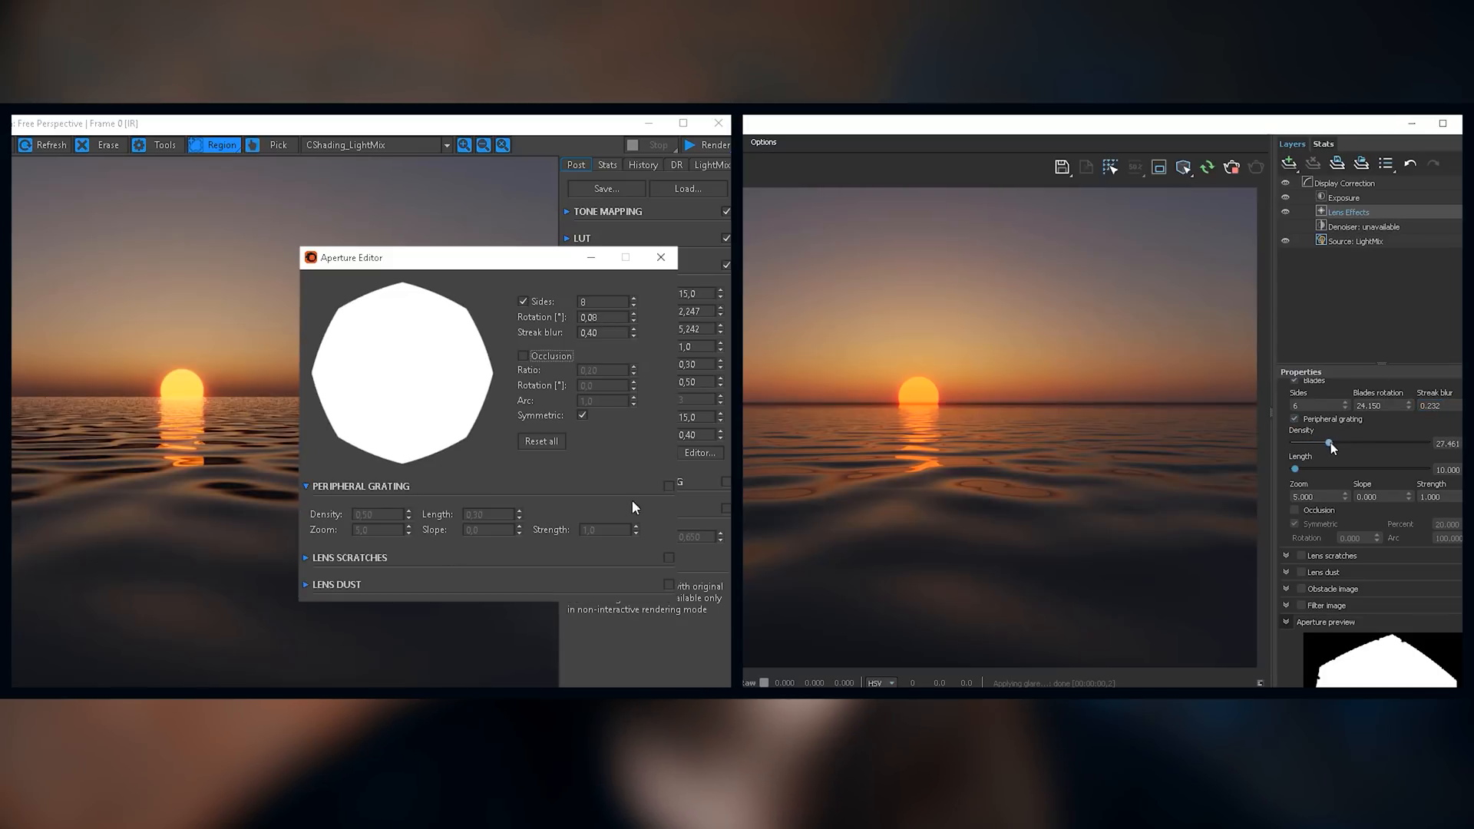
drag(409, 500, 408, 476)
drag(400, 427, 400, 424)
drag(521, 512, 503, 411)
drag(517, 525, 500, 413)
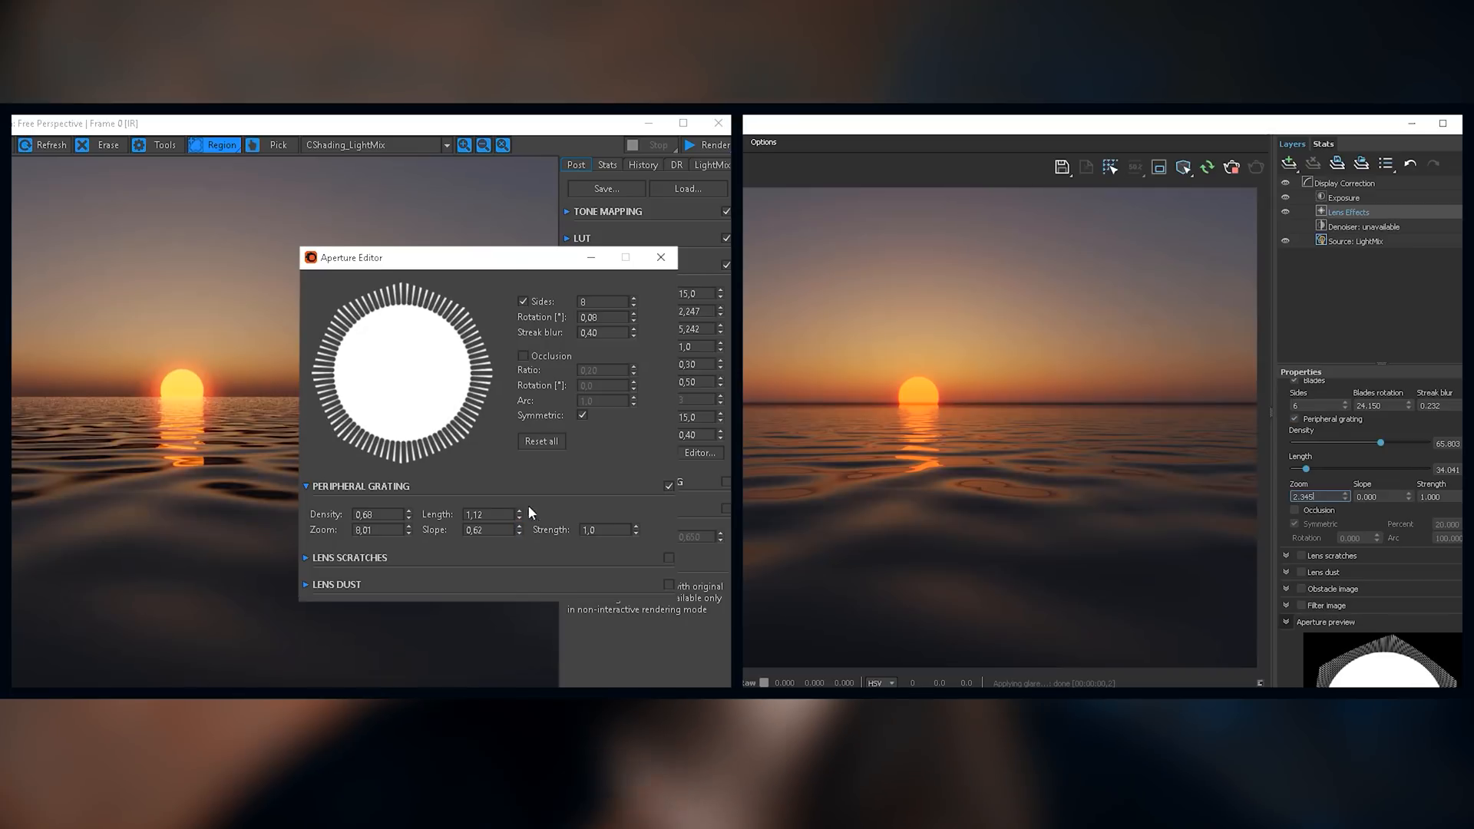
drag(519, 531, 565, 568)
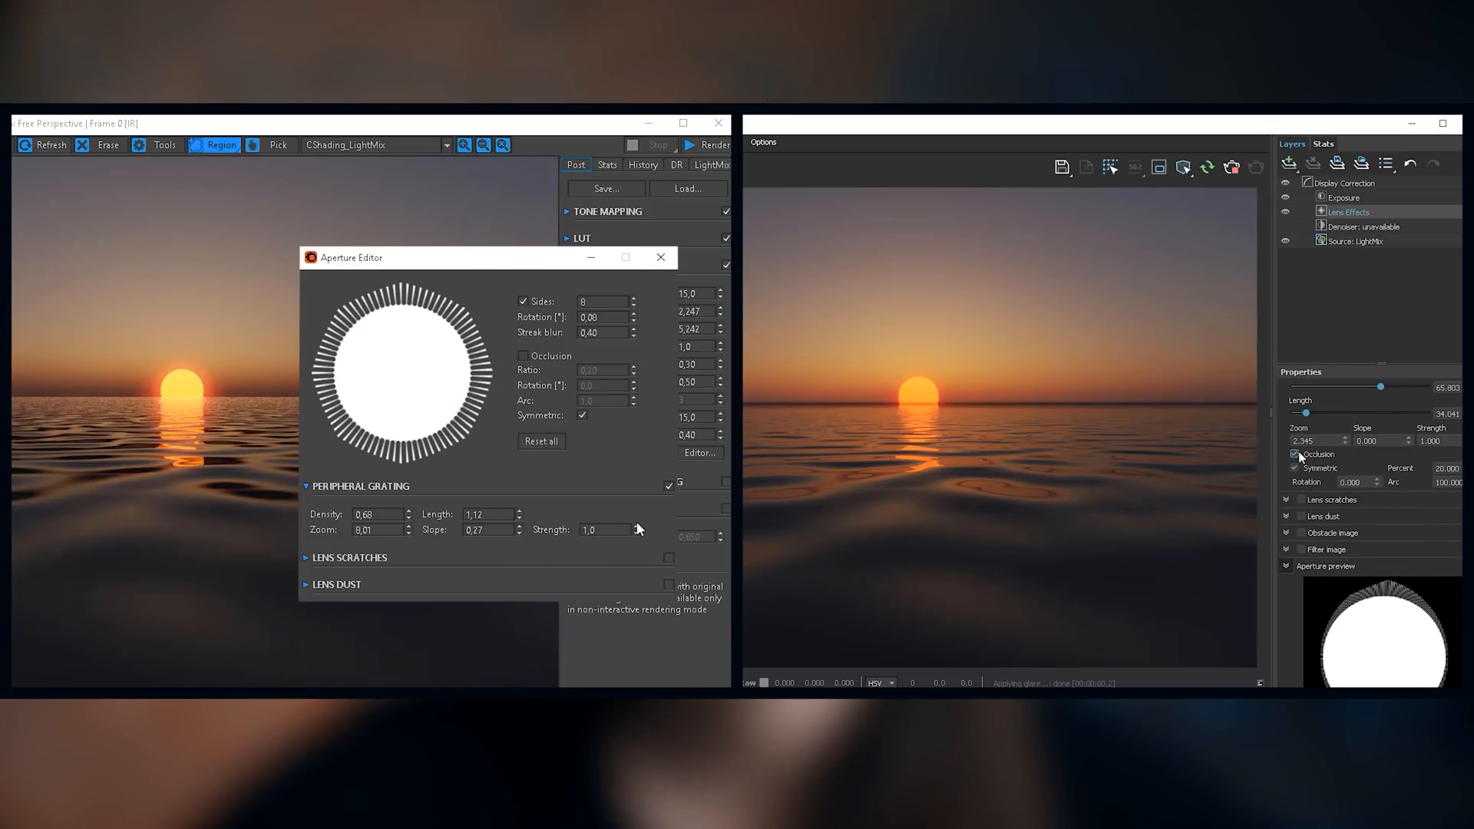
Step: Enable lens scratches in the V-Ray and Corona aperture settings and expand their options
click(1302, 501)
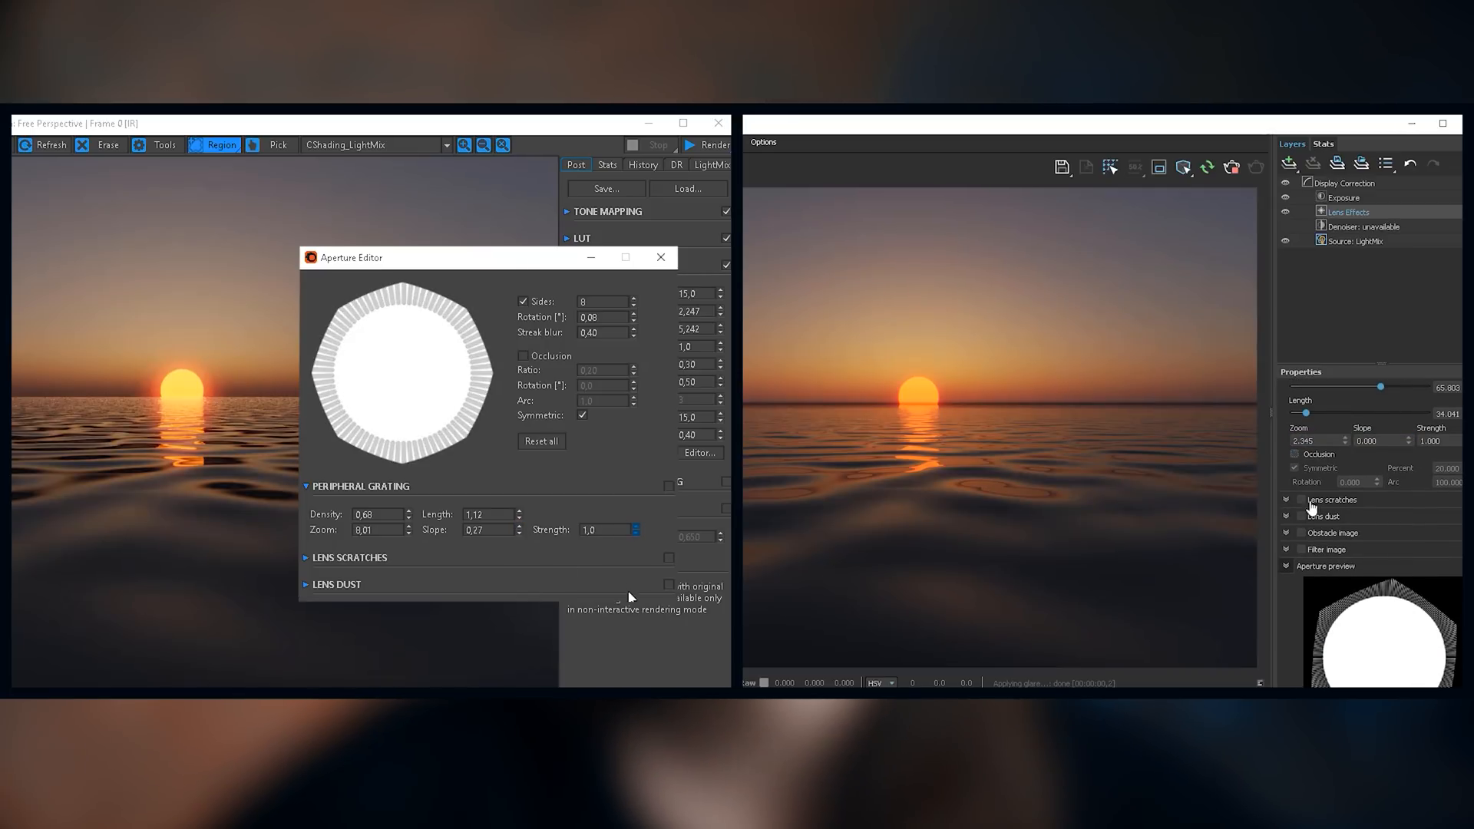
click(1286, 500)
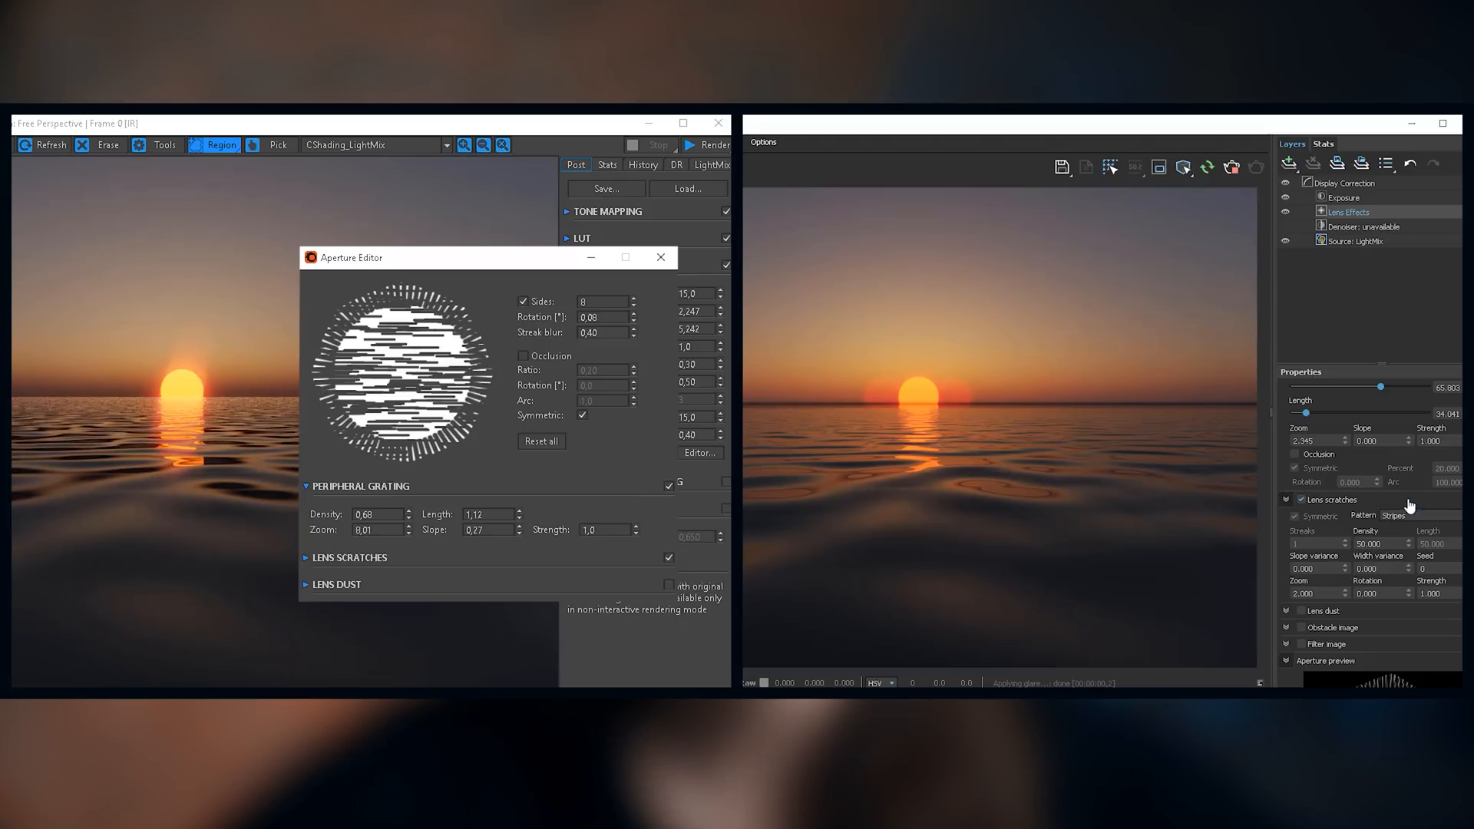
click(306, 557)
scroll(1420, 476, down, 3)
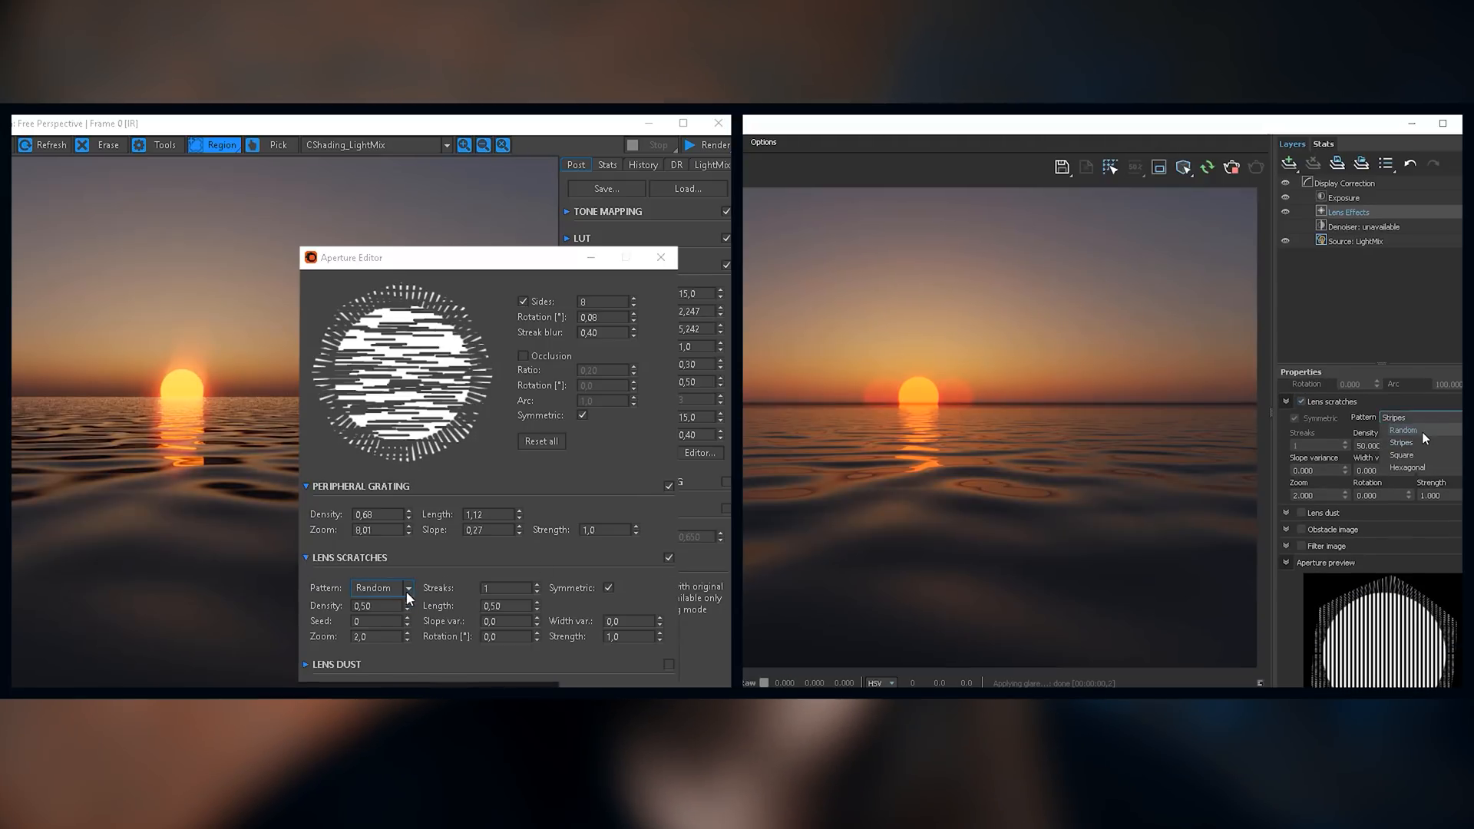
Step: Try different lens scratches patterns in both renderers, ending on Hexagonal
click(408, 592)
click(1423, 432)
click(400, 616)
click(1419, 417)
click(1418, 454)
click(410, 589)
click(1419, 416)
click(398, 633)
click(1418, 466)
click(377, 648)
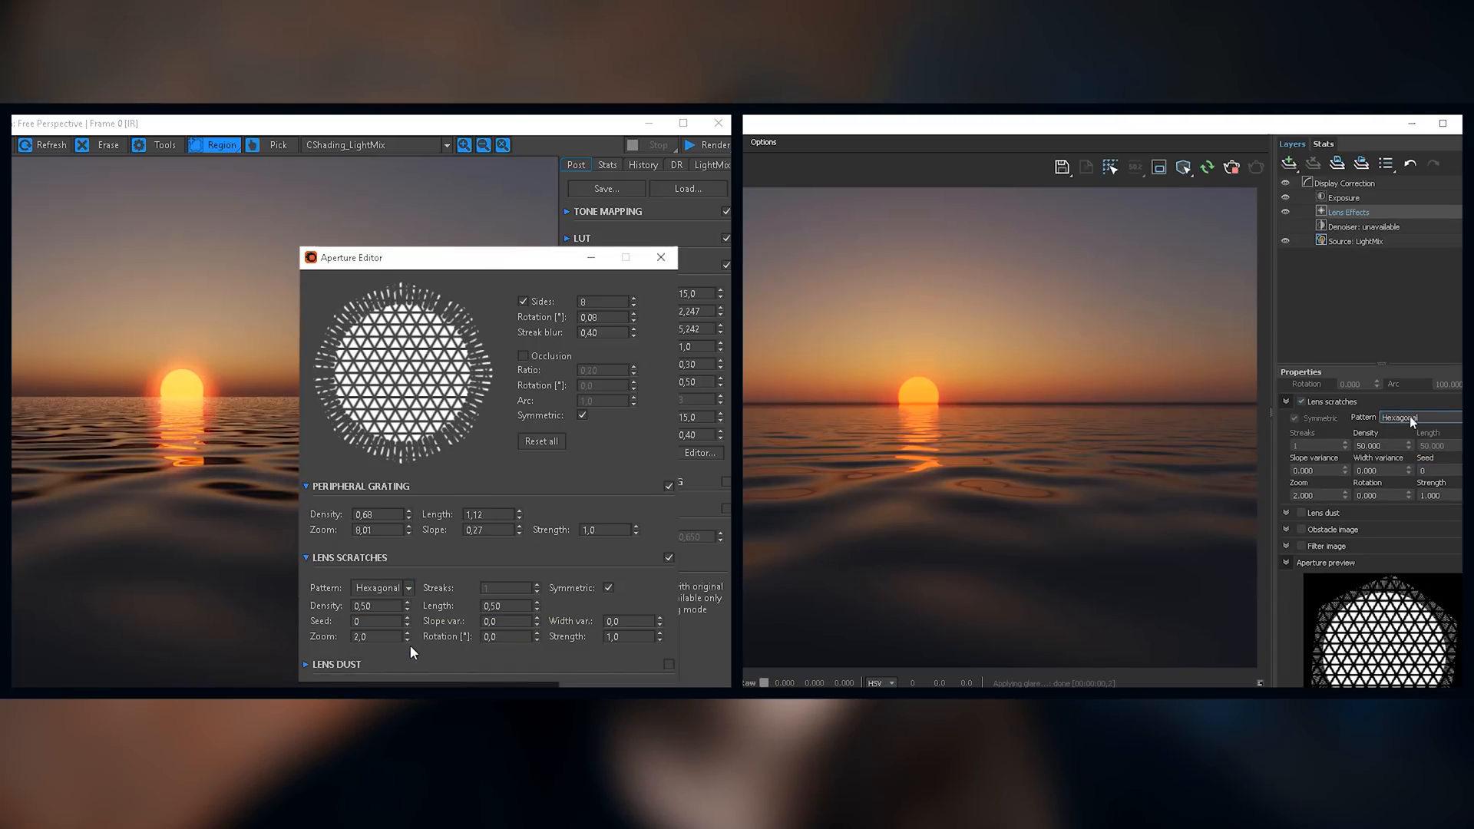
Step: Set the lens scratches pattern to Stripes in both the V-Ray and Corona aperture settings
click(1410, 416)
click(409, 588)
click(1407, 444)
click(392, 621)
Step: Set V-Ray's scratch density to 50 after trying 100 and 2, and Corona's scratch density to 0.54 and length to 0.60
text(100)
click(408, 603)
drag(410, 602, 410, 592)
key(Return)
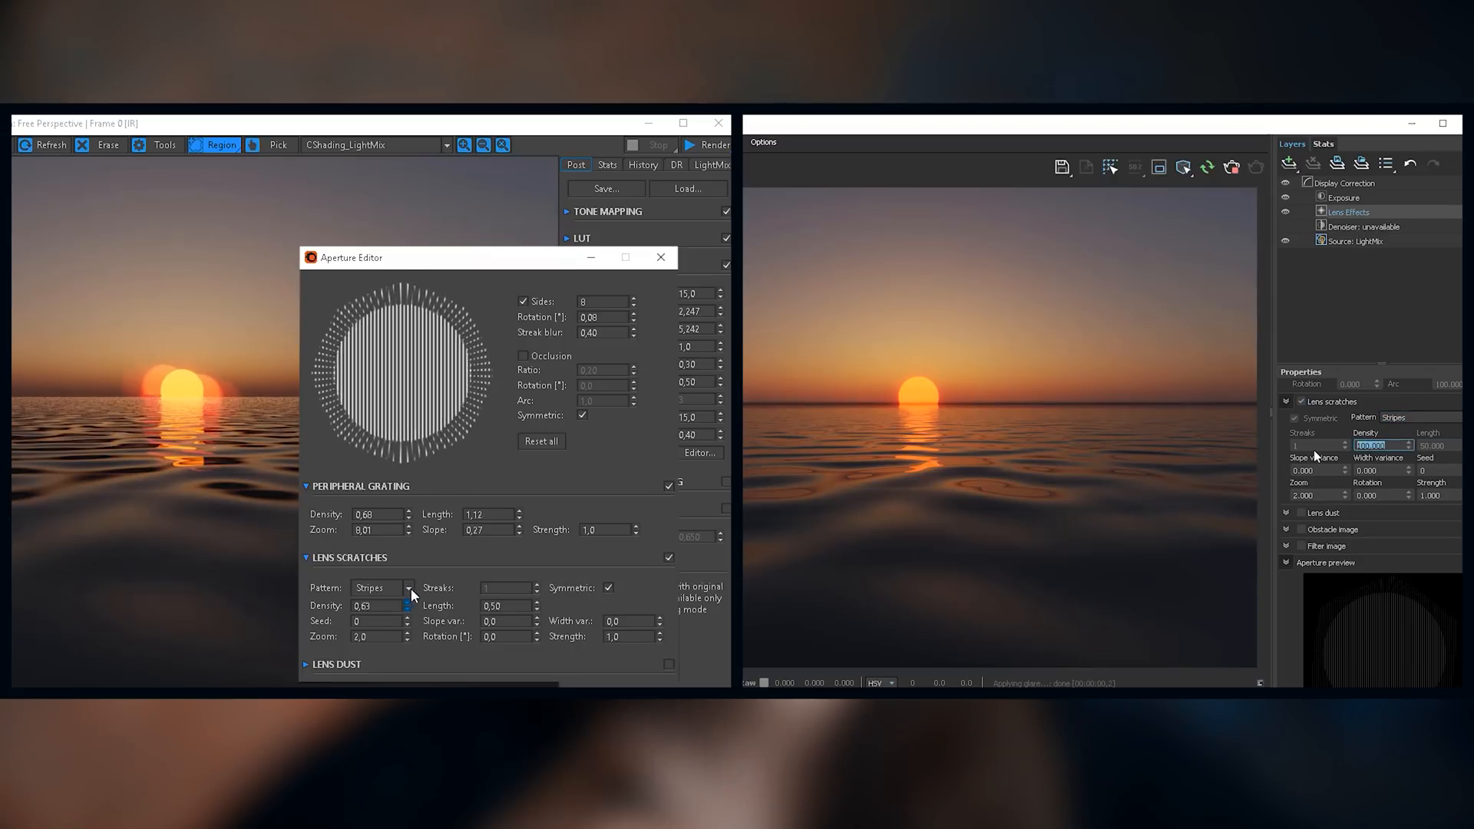
text(2)
key(Return)
mouse_move(536, 604)
mouse_down()
mouse_move(525, 571)
mouse_move(542, 635)
mouse_move(538, 605)
mouse_up()
text(50)
key(Return)
Step: Set Corona's scratch zoom to 2.27, width variance to 0.12 and strength to 0.23, and V-Ray's slope variance to 5.3, zoom to 2.615 and rotation to 162
drag(408, 634, 409, 594)
mouse_move(1346, 470)
mouse_down()
mouse_move(1335, 442)
mouse_move(1347, 484)
mouse_up()
drag(661, 619, 659, 661)
drag(1345, 495, 1329, 423)
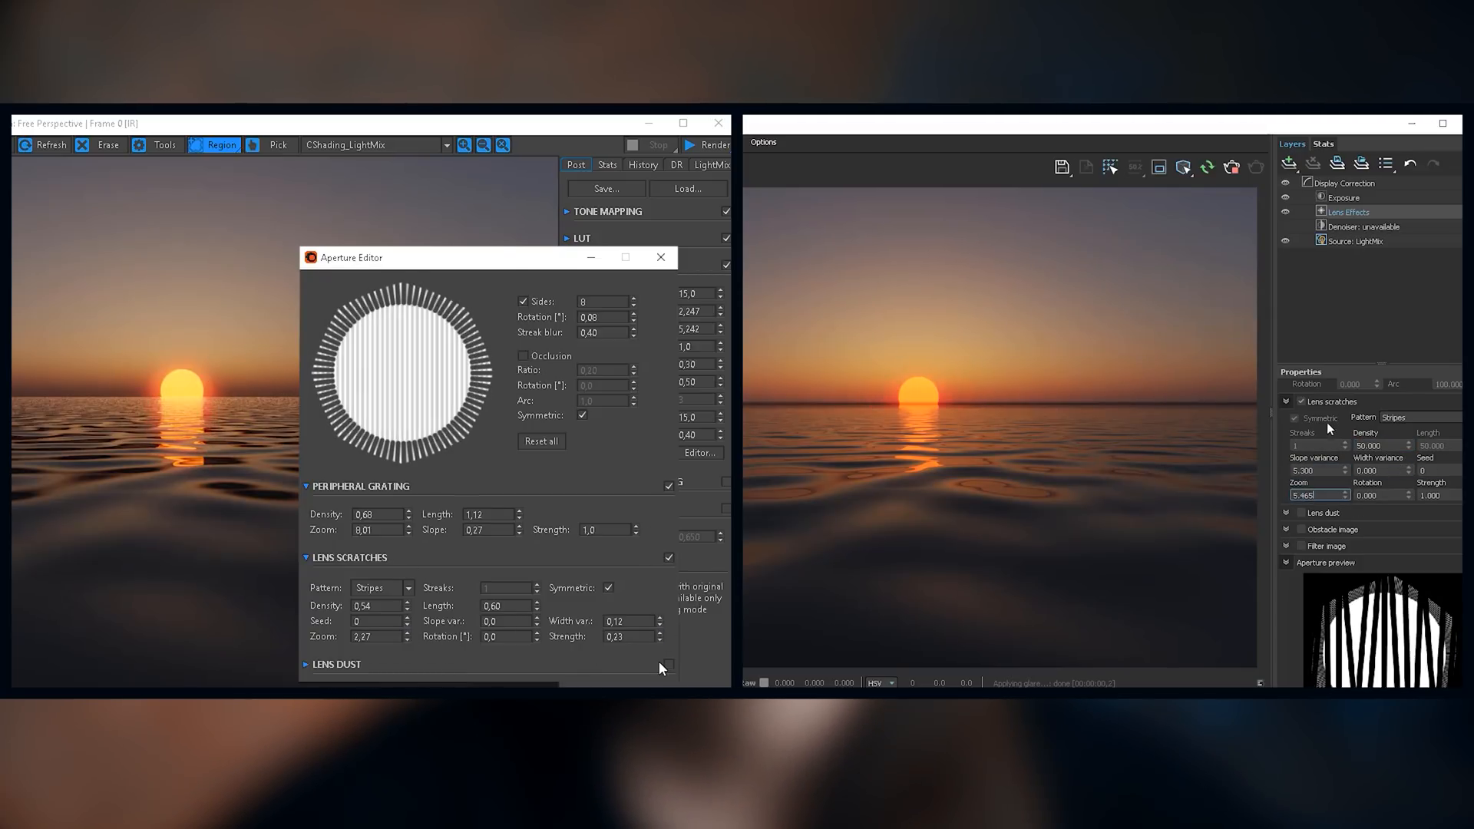
drag(1345, 498, 1339, 545)
click(334, 557)
drag(1408, 495, 1392, 427)
Step: Enable lens dust in both aperture settings and set the Corona dust pattern to Square
click(326, 586)
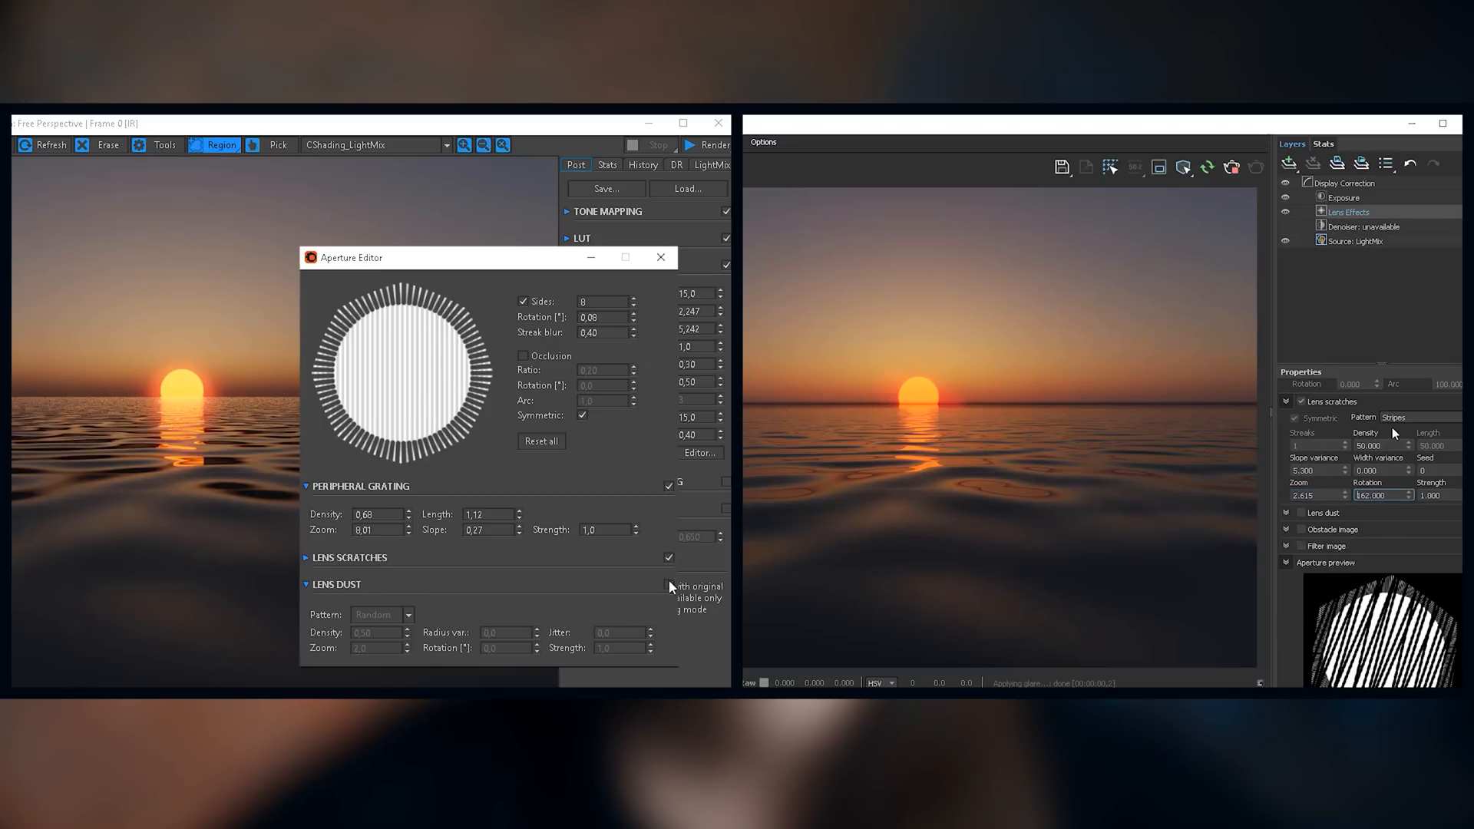
click(670, 584)
click(1302, 513)
click(401, 616)
scroll(1402, 453, down, 3)
click(385, 644)
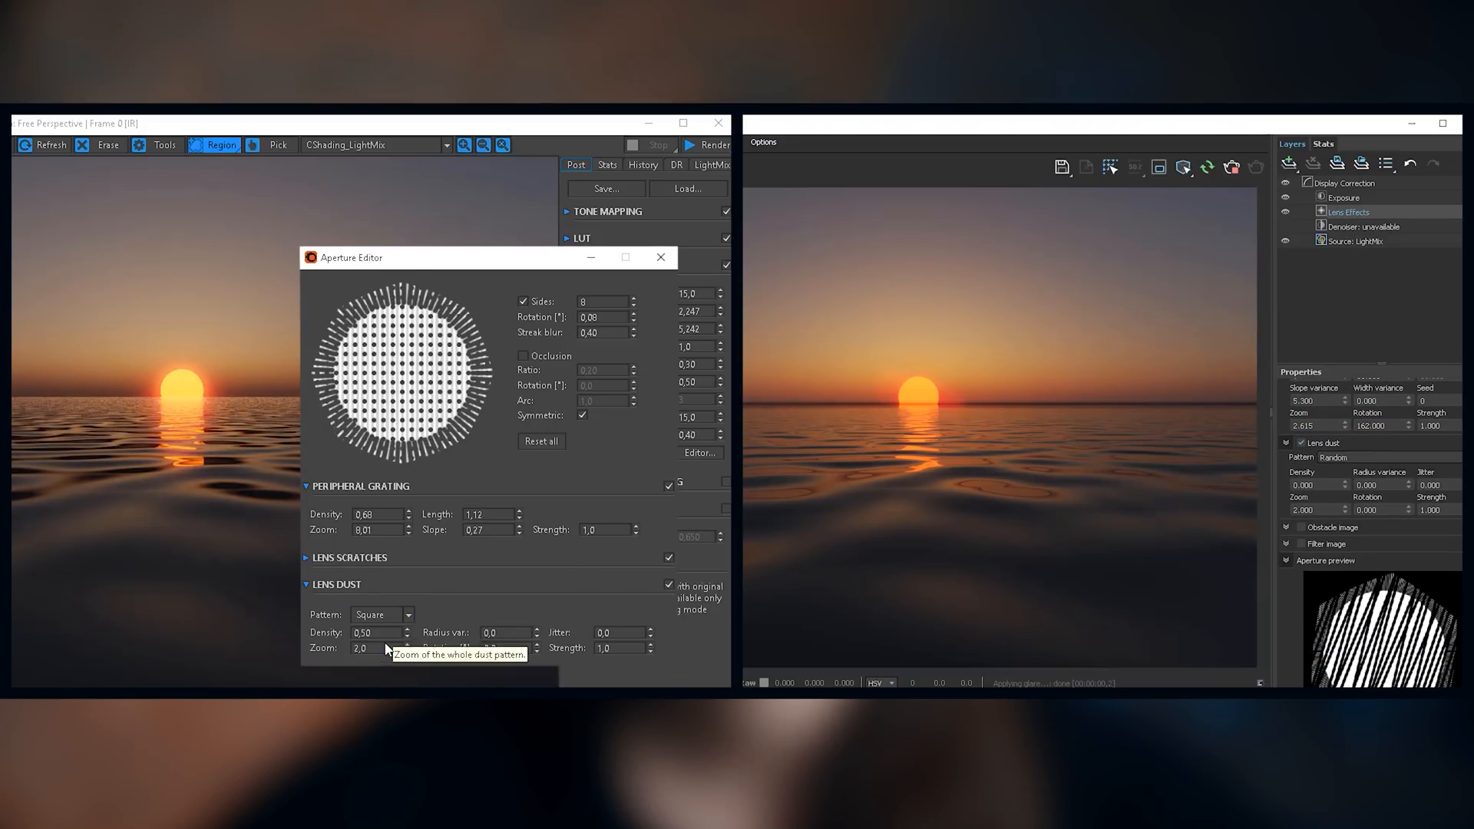
Step: Set the lens dust pattern to Hexagonal in both the Corona and V-Ray aperture settings
click(398, 616)
scroll(1370, 442, down, 1)
click(395, 659)
click(1365, 433)
click(1356, 456)
click(1341, 431)
click(1348, 469)
Step: Set Corona's lens dust density to 0.78 and radius variance and jitter to 0.49, and V-Ray's to density 35, radius variance 20.5 and jitter 64.5
drag(406, 632, 411, 555)
drag(1340, 422, 1341, 396)
drag(536, 633, 519, 533)
drag(651, 633, 626, 545)
drag(1409, 460, 1409, 424)
drag(1472, 460, 1472, 355)
Step: Expand V-Ray's obstacle image and filter image options and adjust the strength of Corona's lens dust
click(1332, 502)
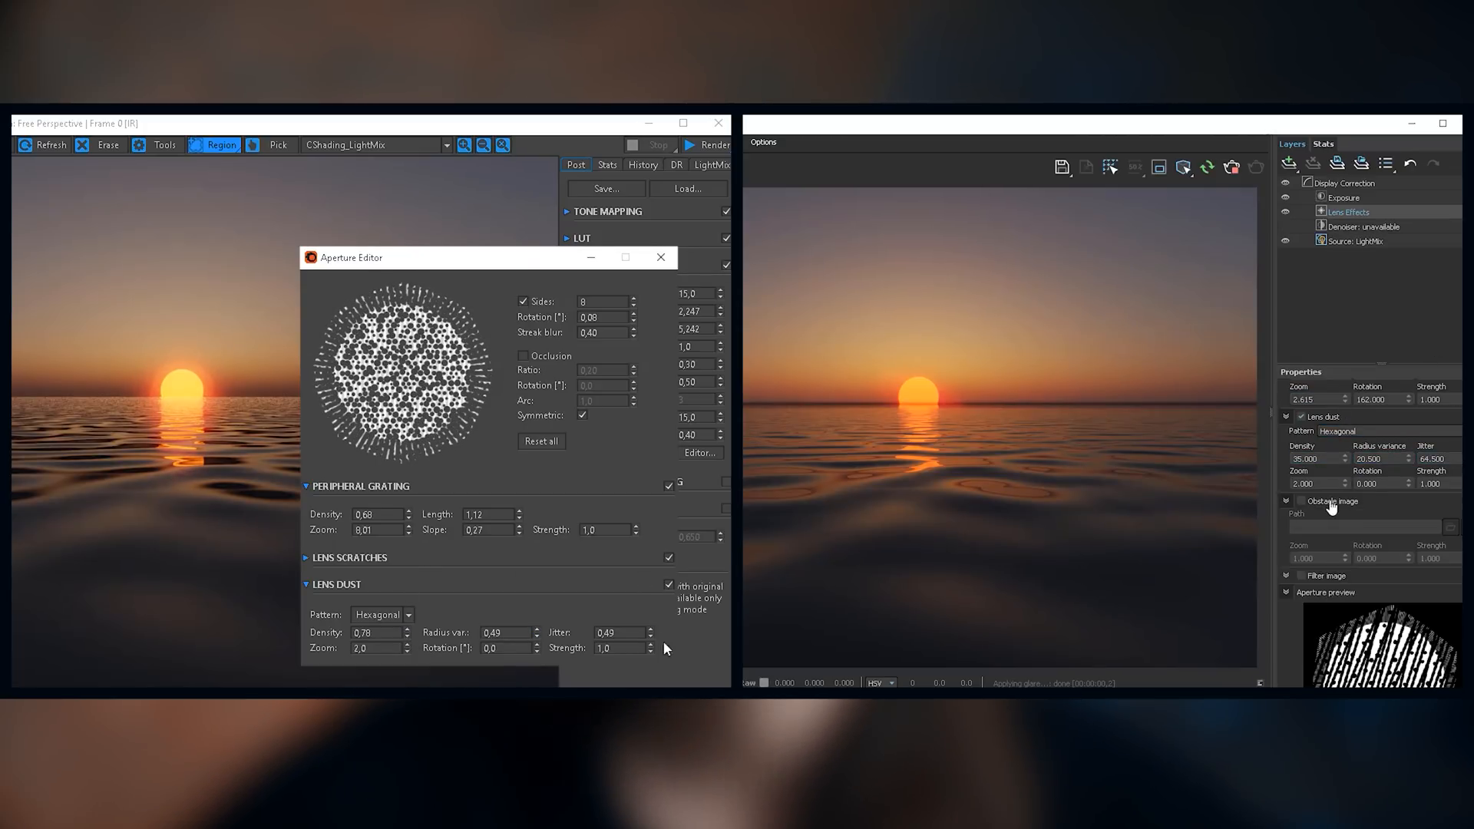
drag(651, 649, 651, 587)
click(1326, 575)
scroll(1338, 567, down, 3)
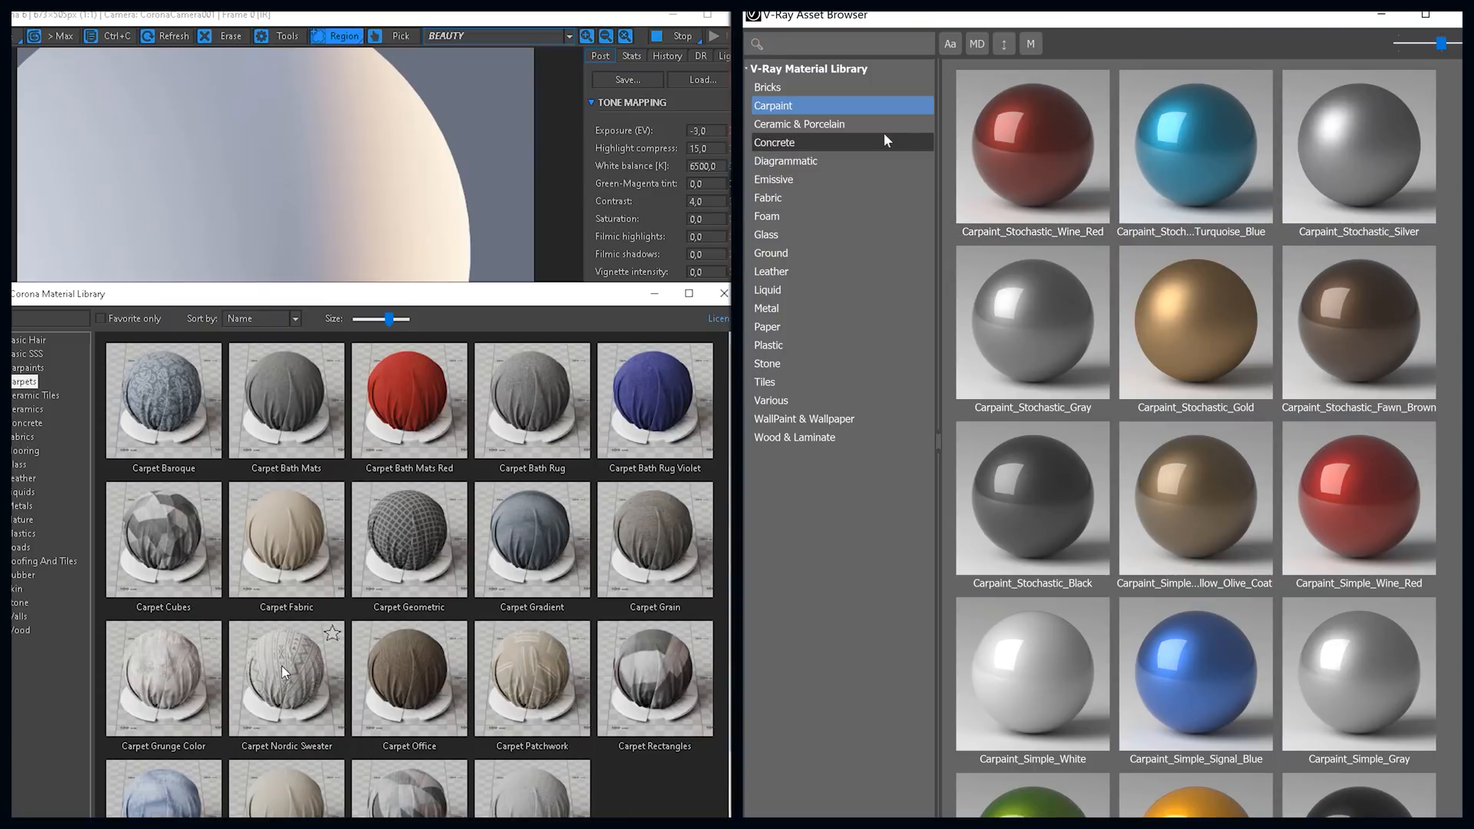
Step: Assign Corona's Carpet Nordic Sweater material to the selected object, and browse the V-Ray material library from Concrete through to Fabric
click(883, 135)
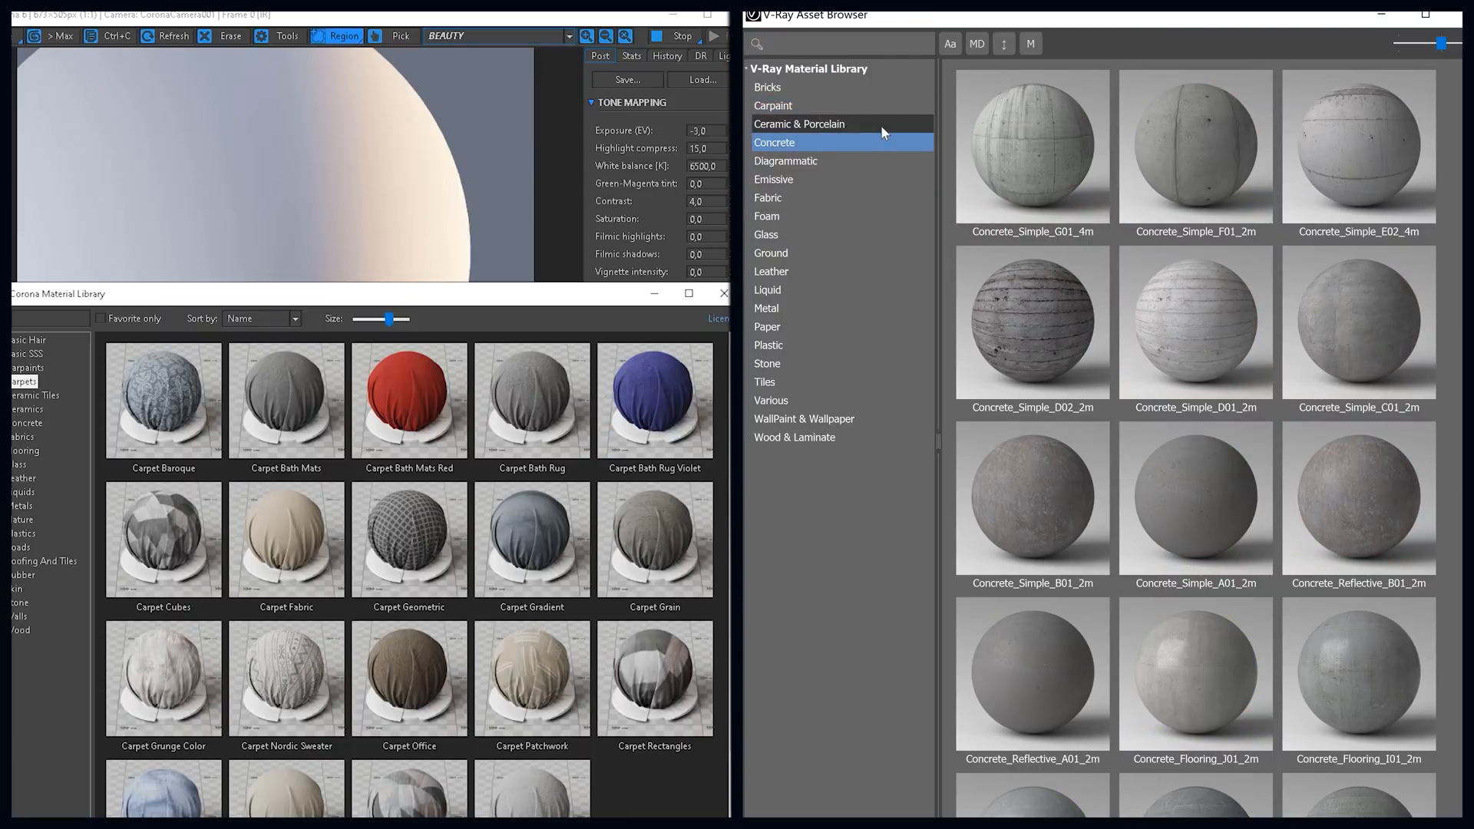
click(882, 128)
right_click(283, 658)
click(858, 158)
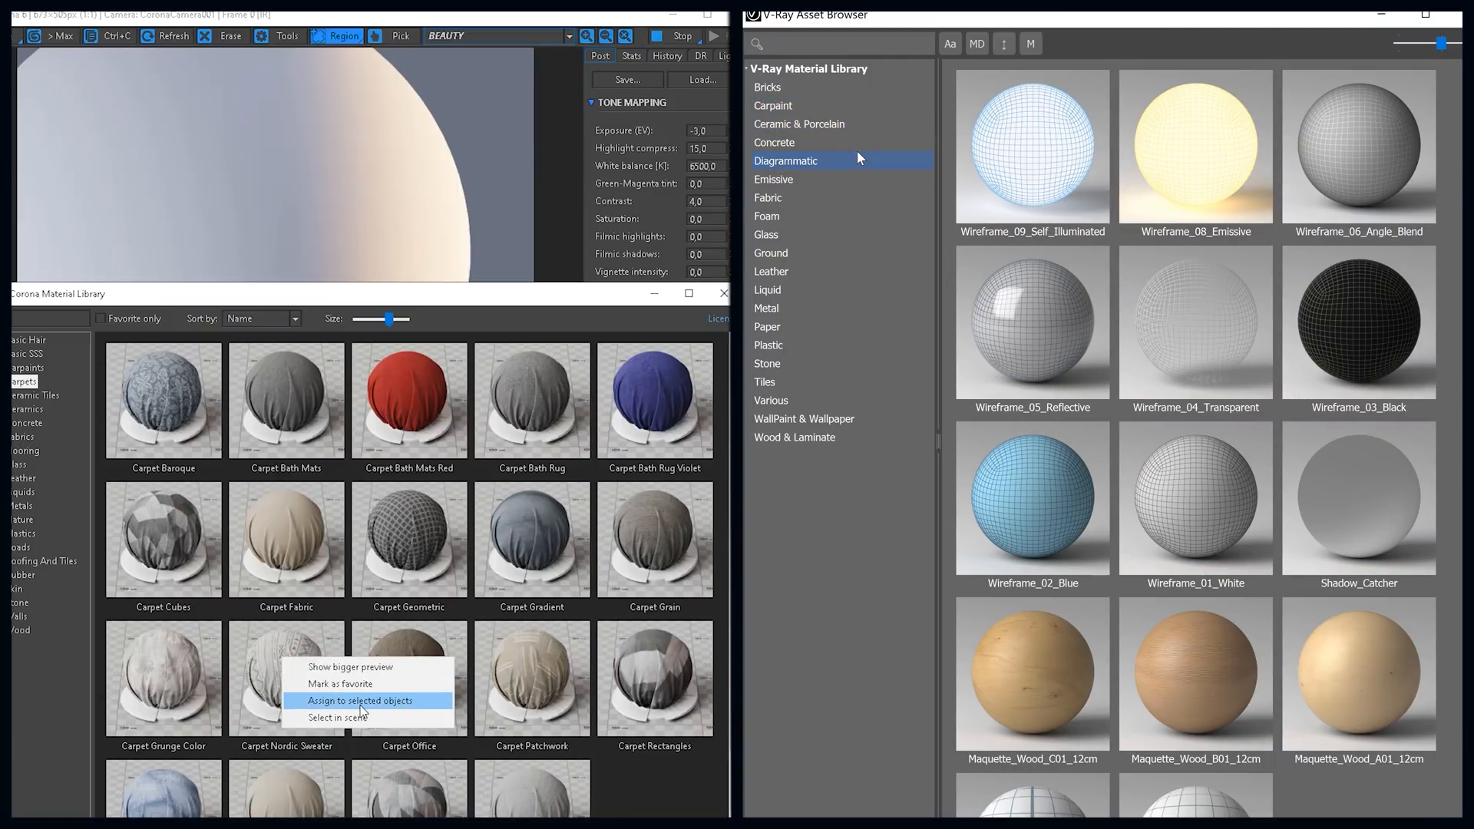
click(361, 701)
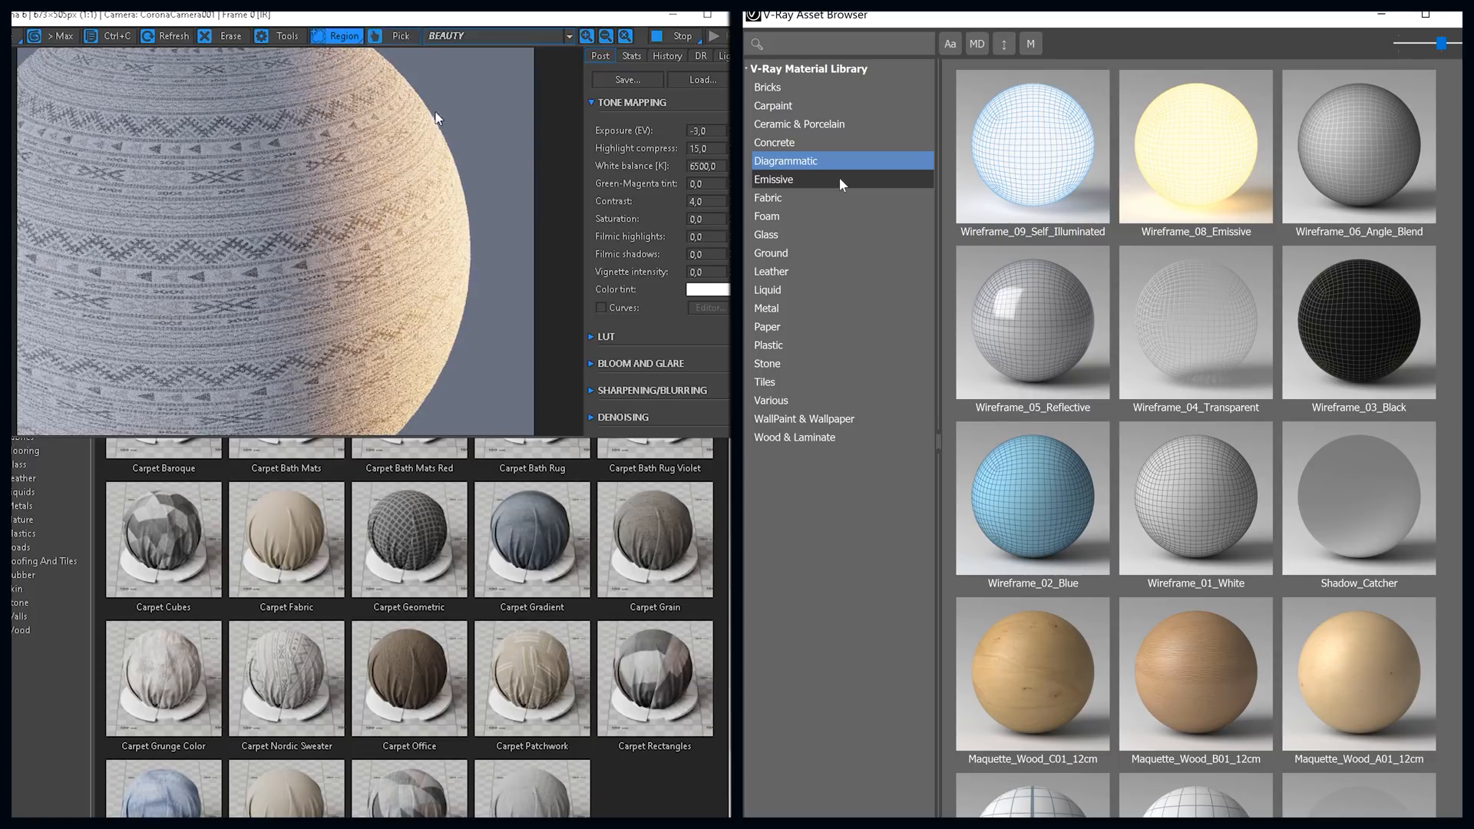
click(840, 180)
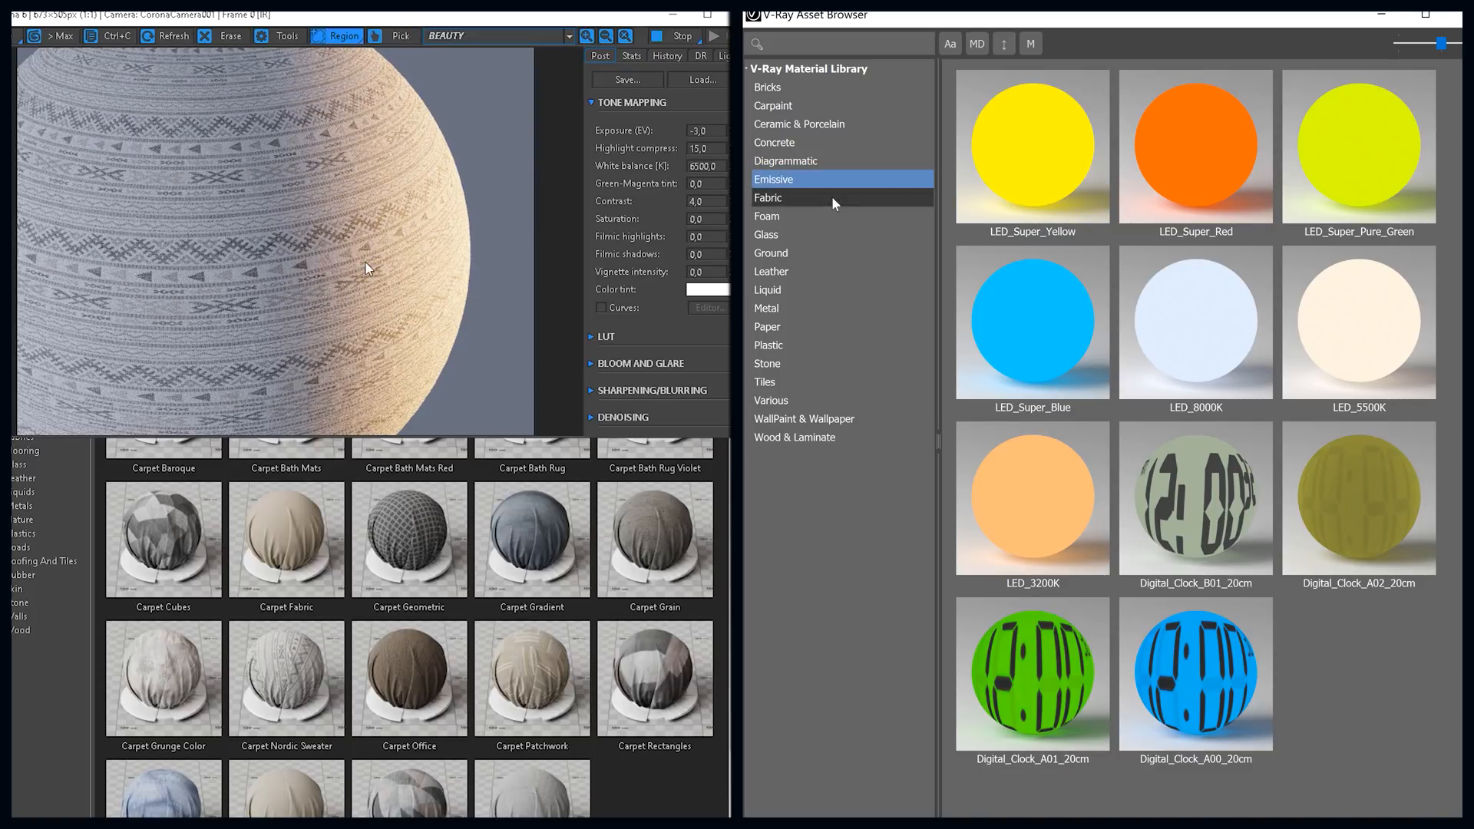
click(834, 202)
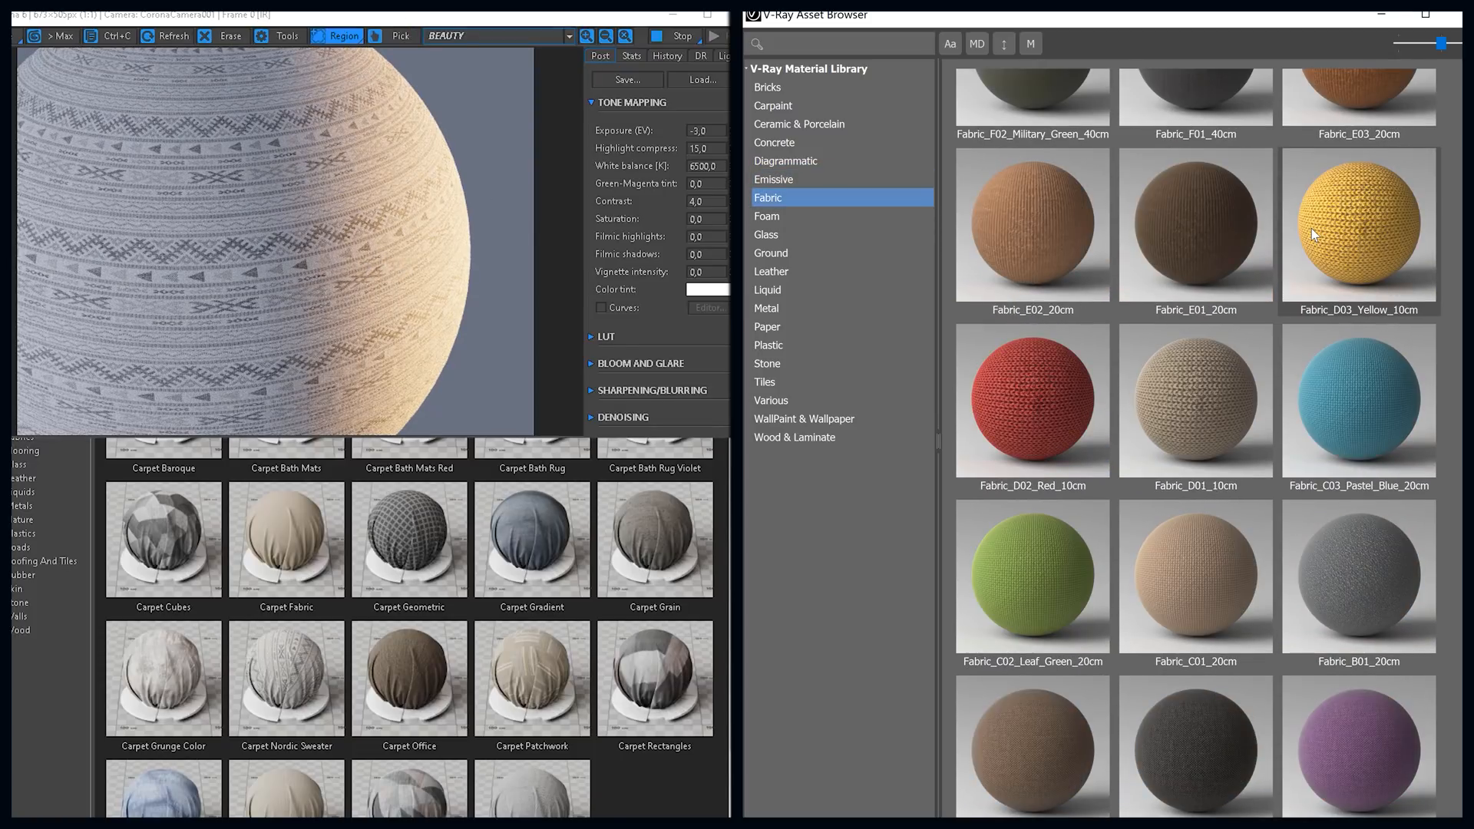
Step: Place the scene's Carpet Nordic Sweater material in the Slate Material Editor view as an instance
key(m)
scroll(1311, 229, down, 10)
drag(43, 743, 311, 706)
scroll(1310, 228, up, 20)
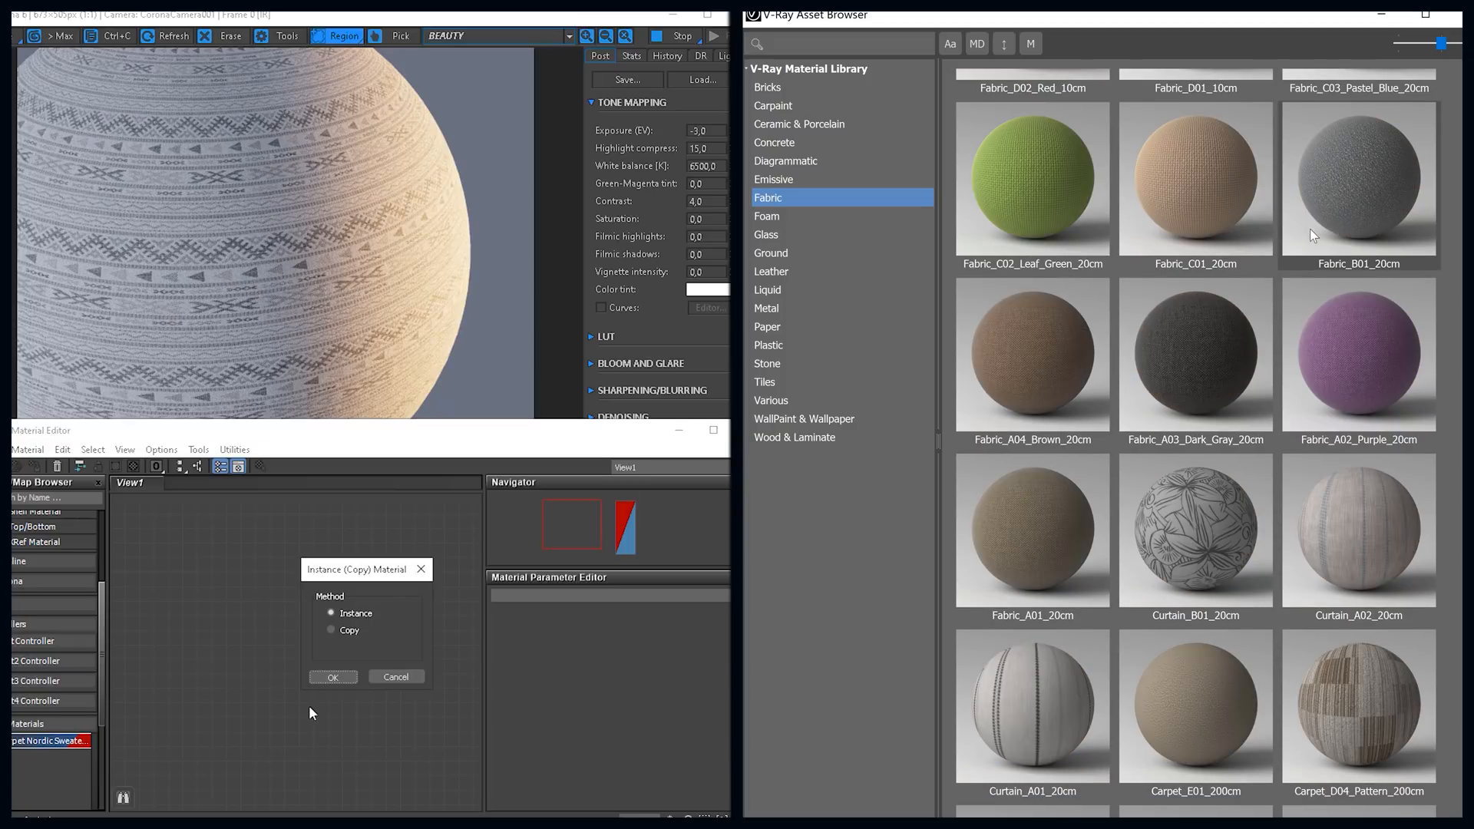
click(318, 679)
Step: Browse the Foam and Glass categories of the V-Ray material library
click(862, 228)
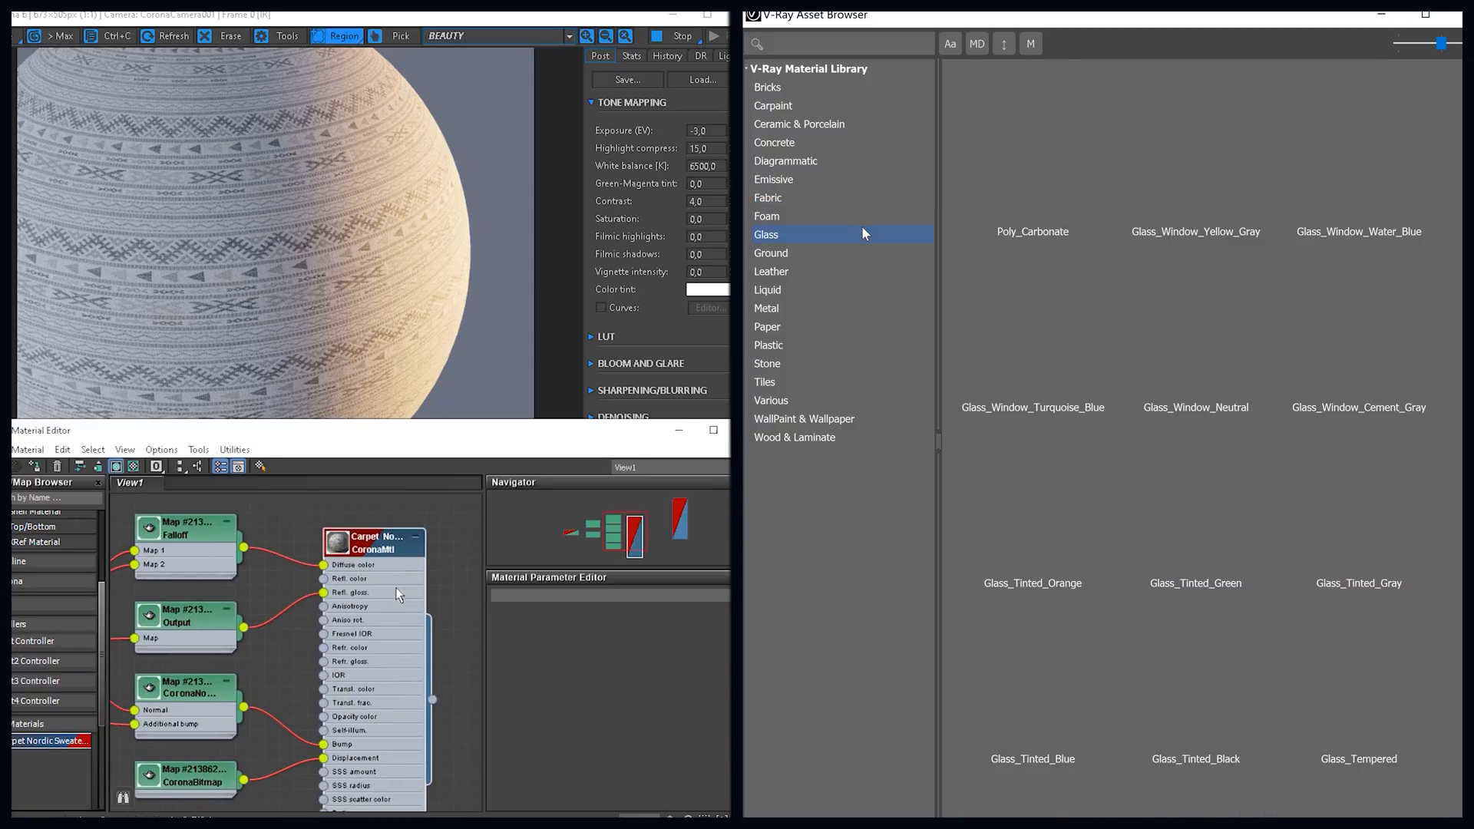
click(860, 215)
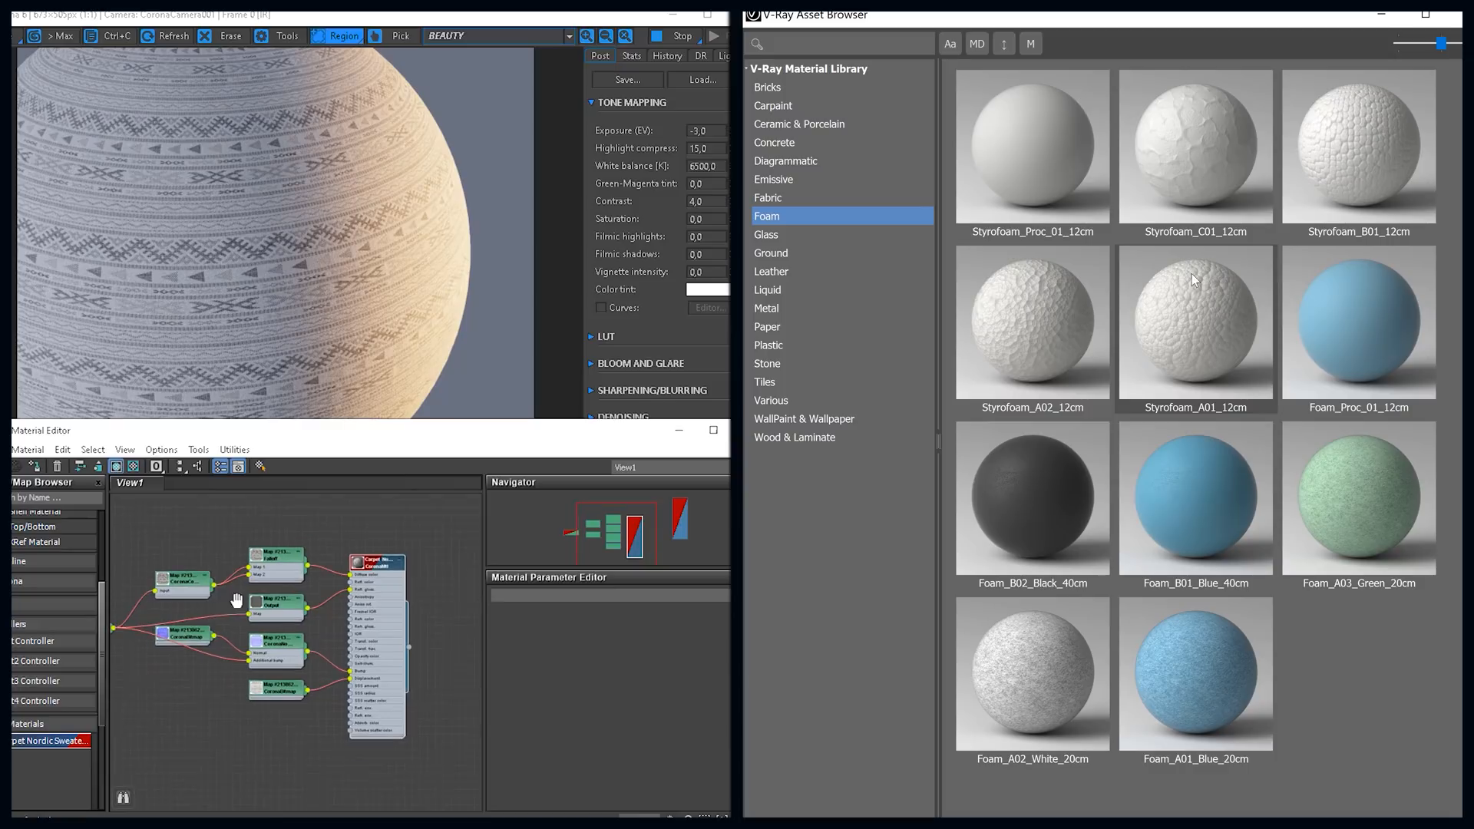
click(838, 235)
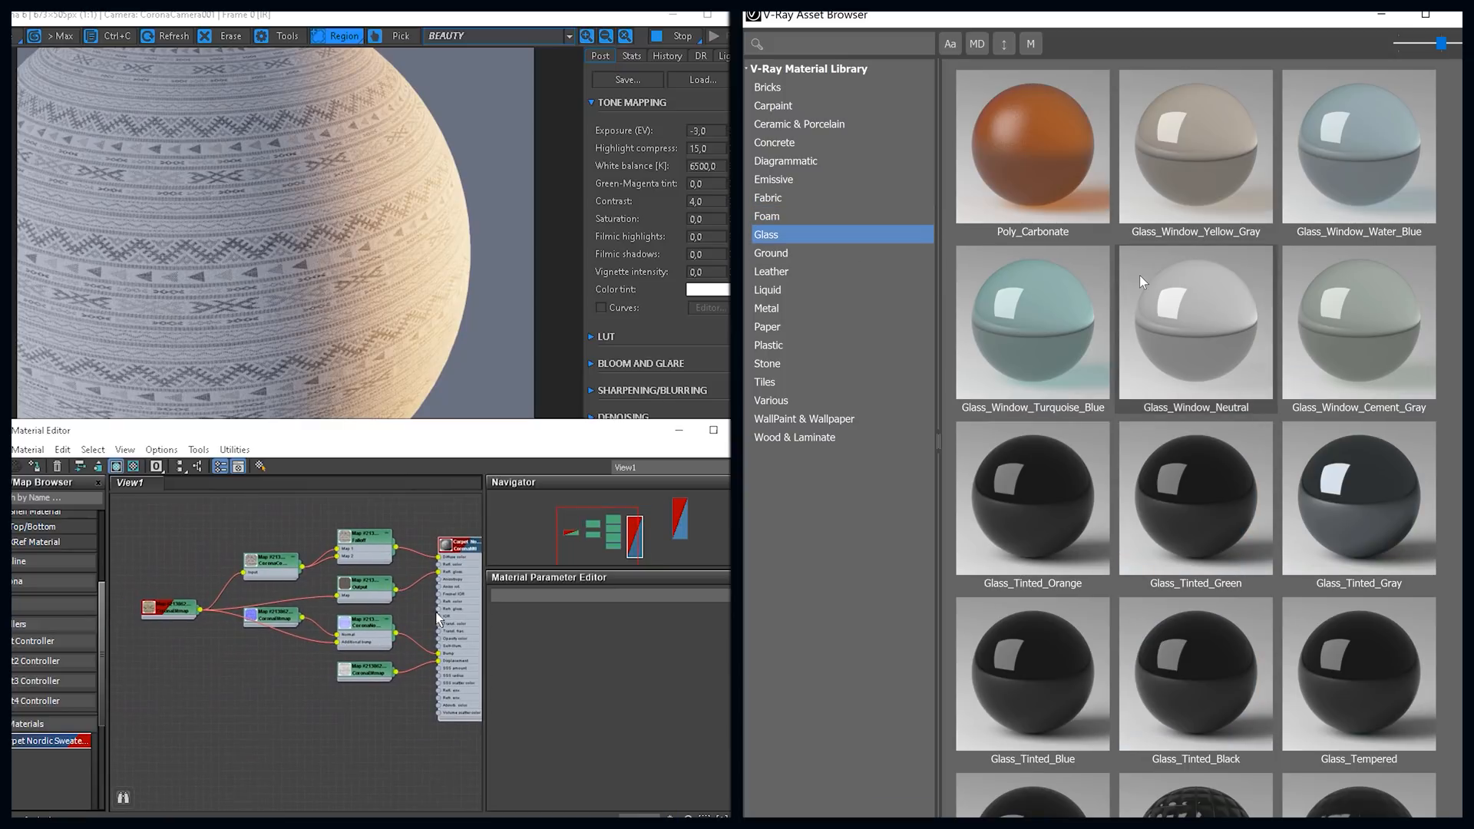
scroll(1139, 276, down, 5)
scroll(364, 556, up, 5)
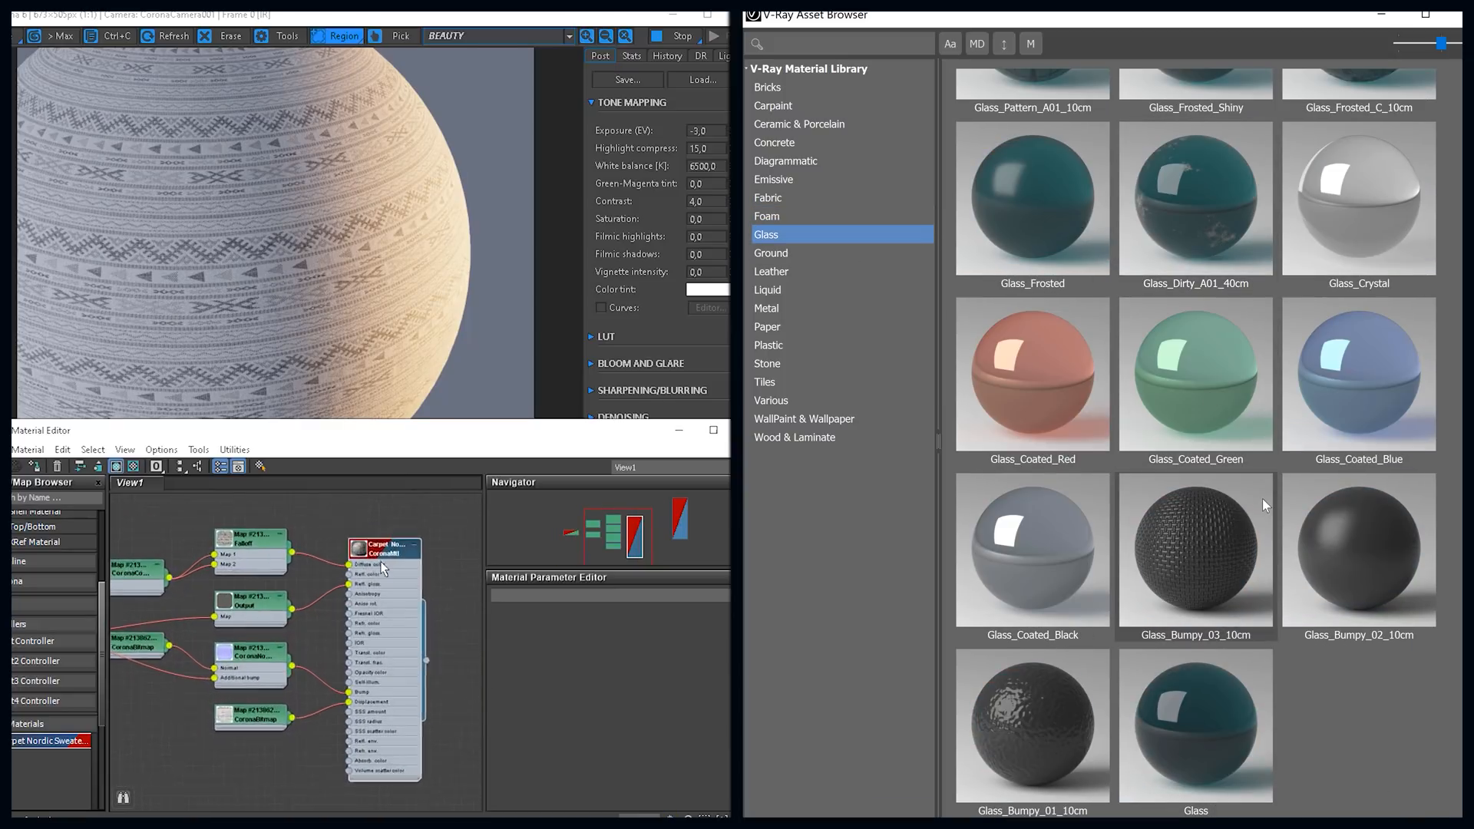
Step: Set the Carpet Nordic Sweater material's maximum displacement level to 0.03 m, and browse V-Ray's Ground materials
double_click(367, 538)
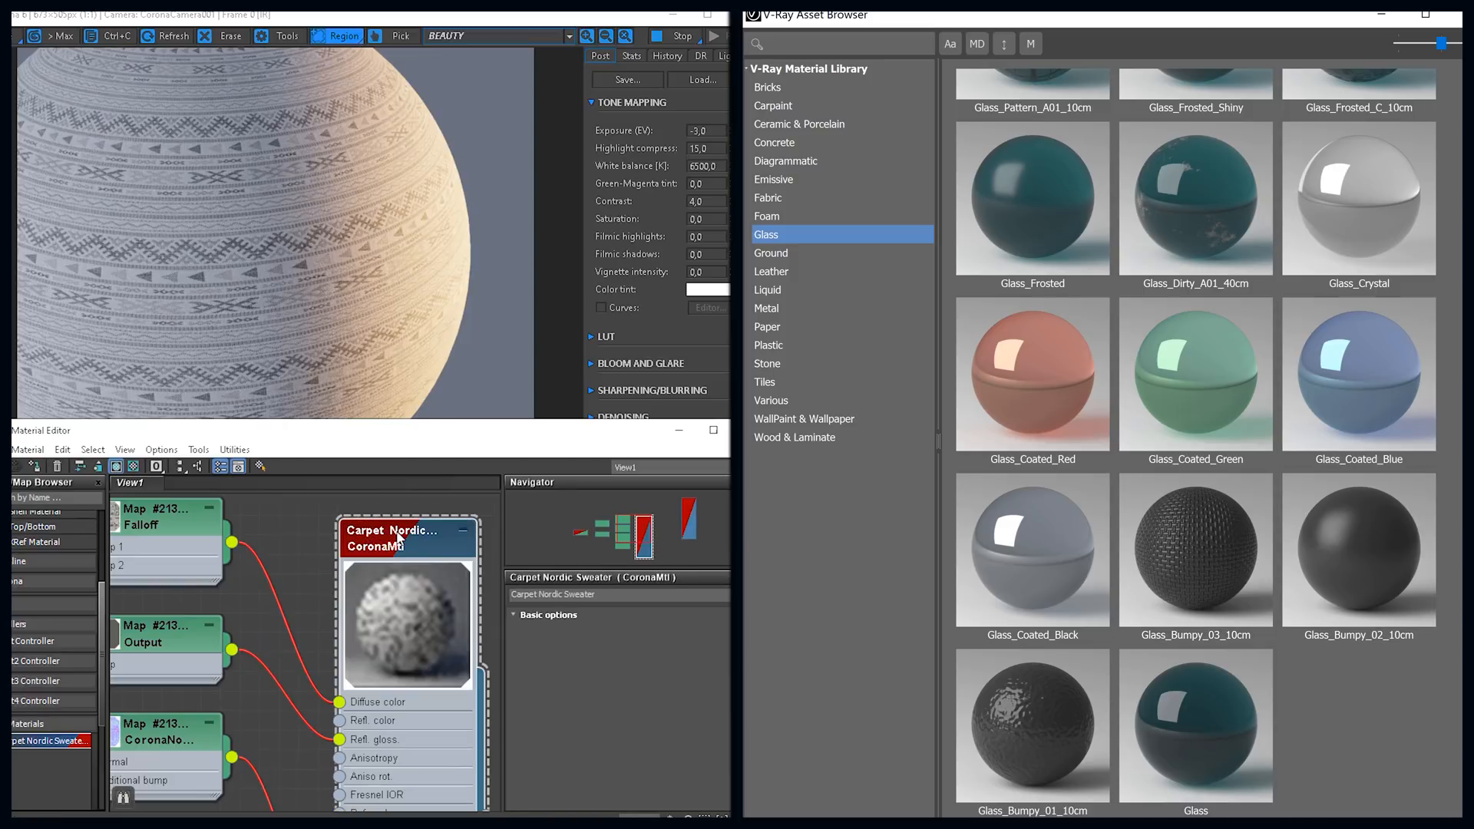
drag(534, 724, 533, 529)
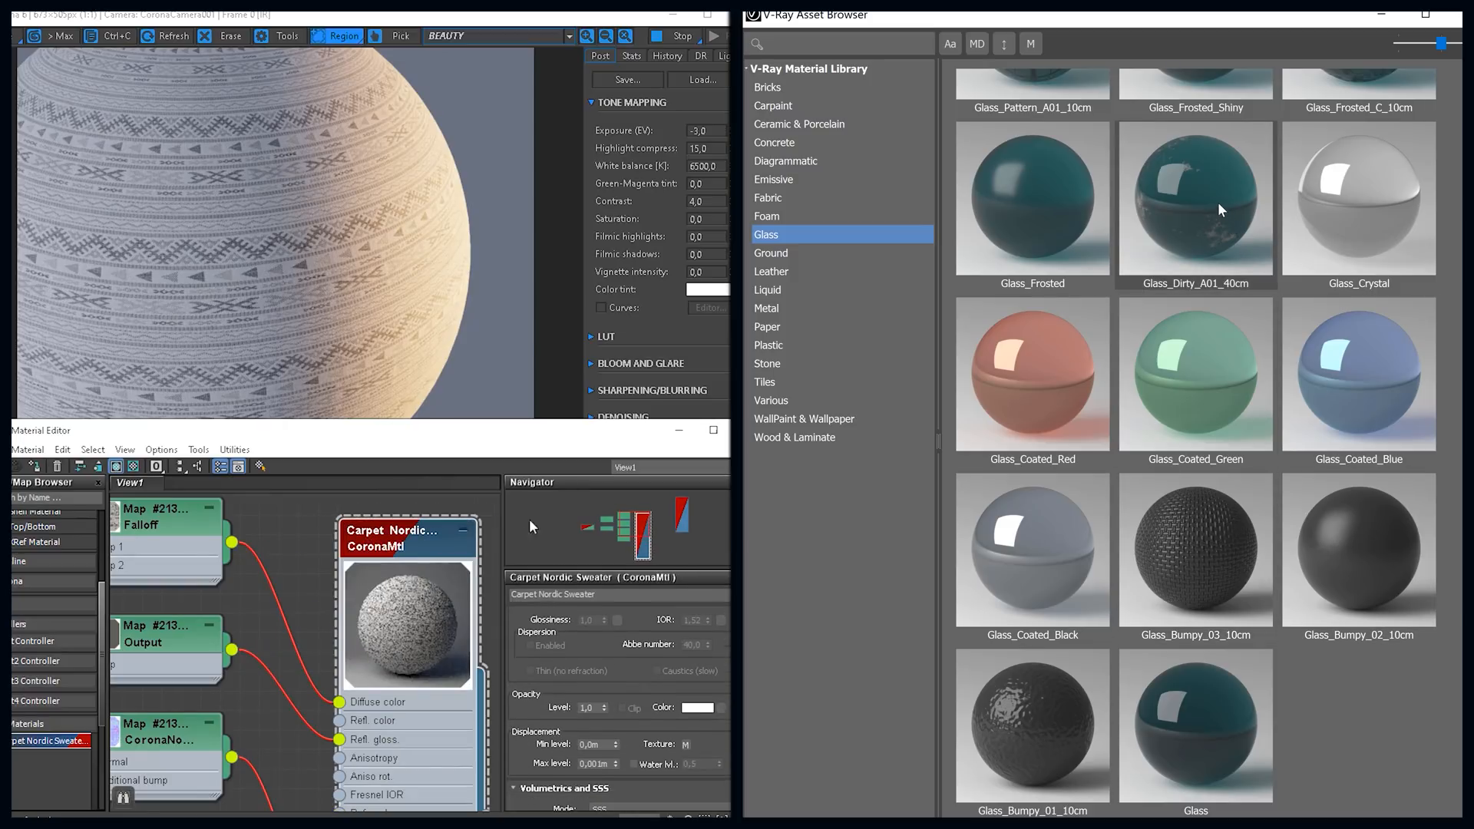
click(836, 256)
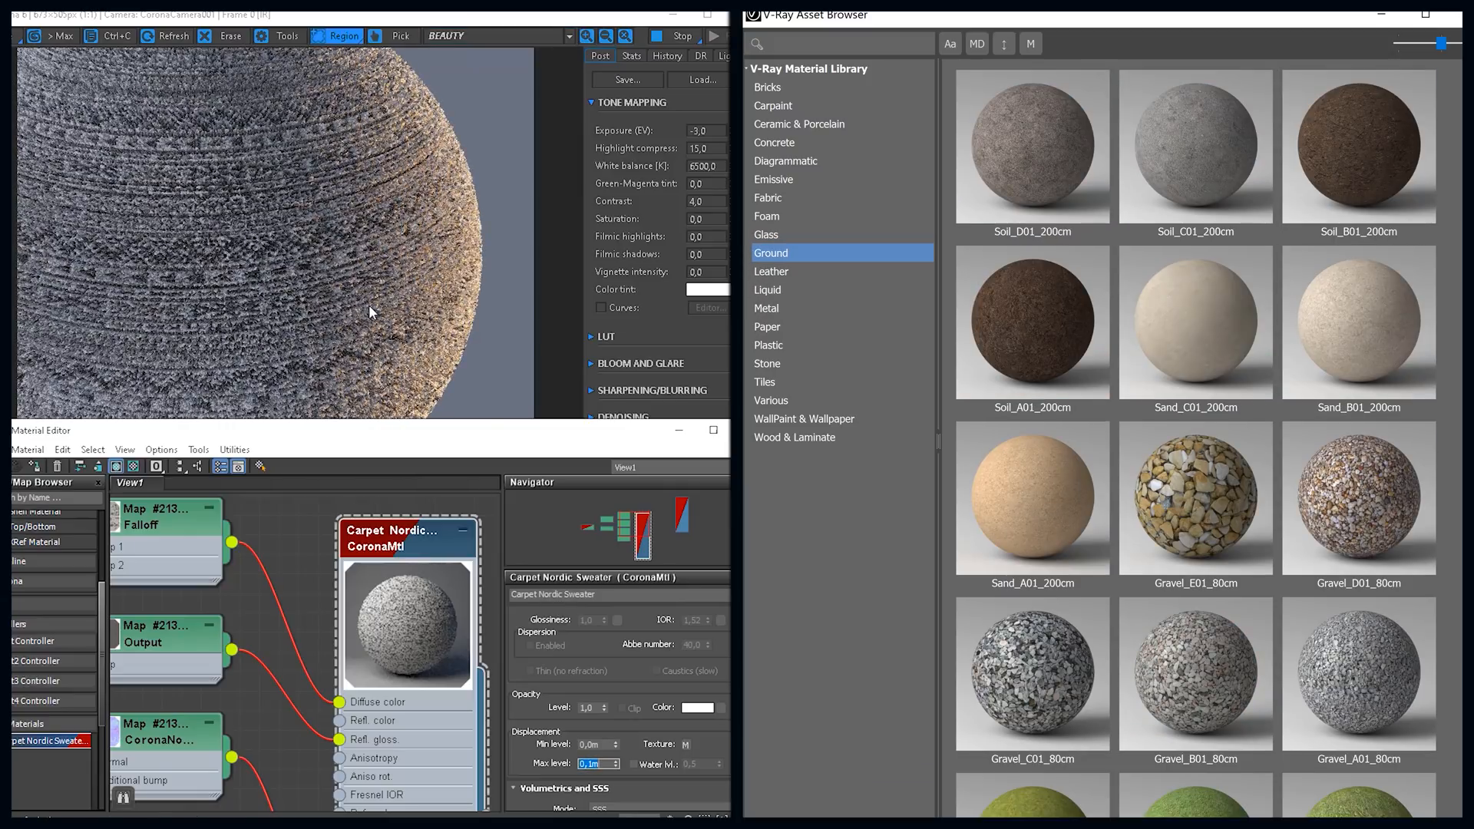
scroll(1229, 268, down, 8)
text(0,03)
key(Return)
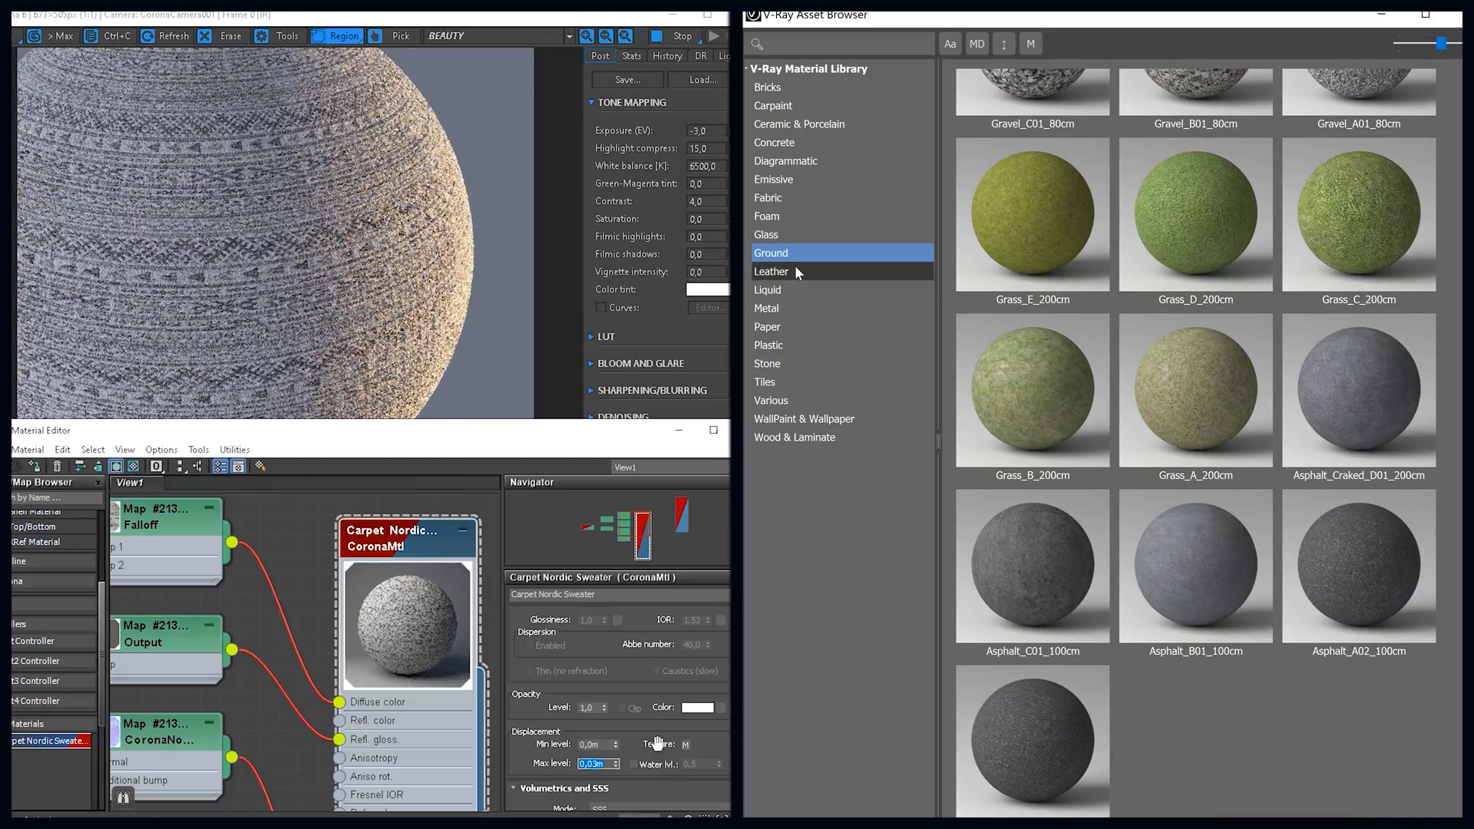
Step: Browse V-Ray's Leather and Liquid materials, and set the Carpet Nordic Sweater's maximum displacement level to 0.015 m
click(794, 271)
scroll(1198, 291, down, 7)
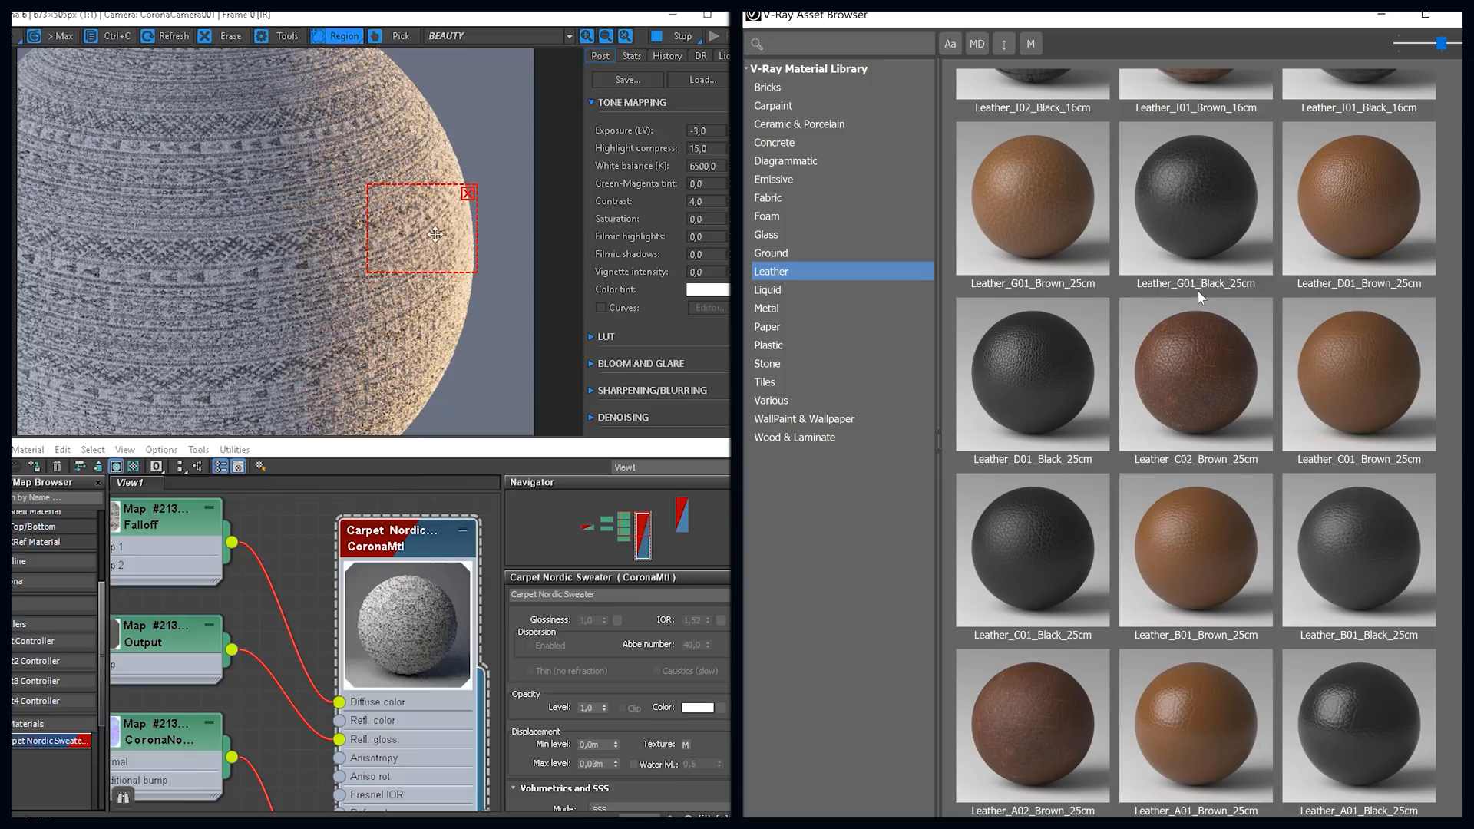
click(768, 292)
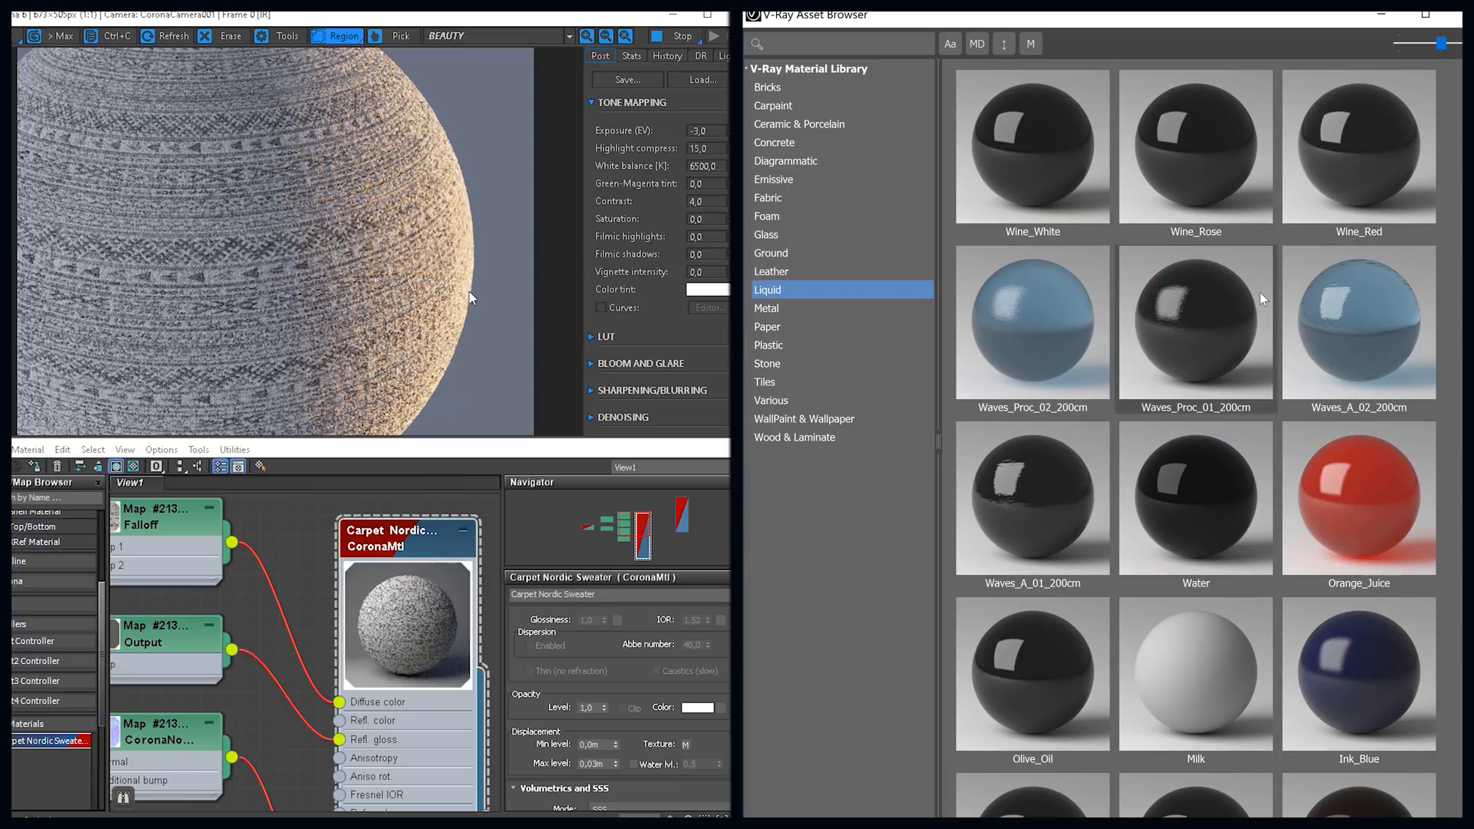
double_click(603, 764)
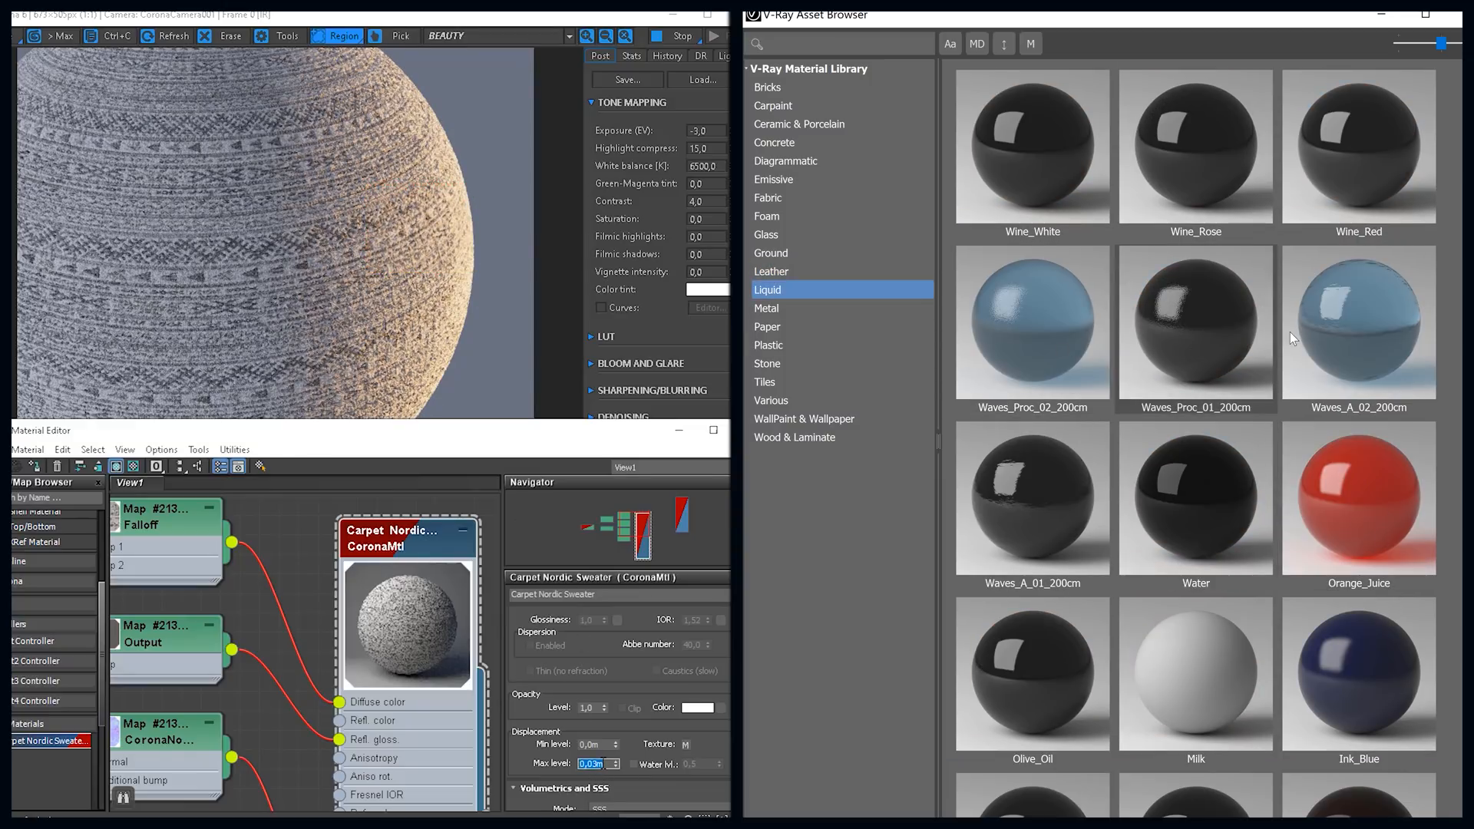
text(0,015)
key(Return)
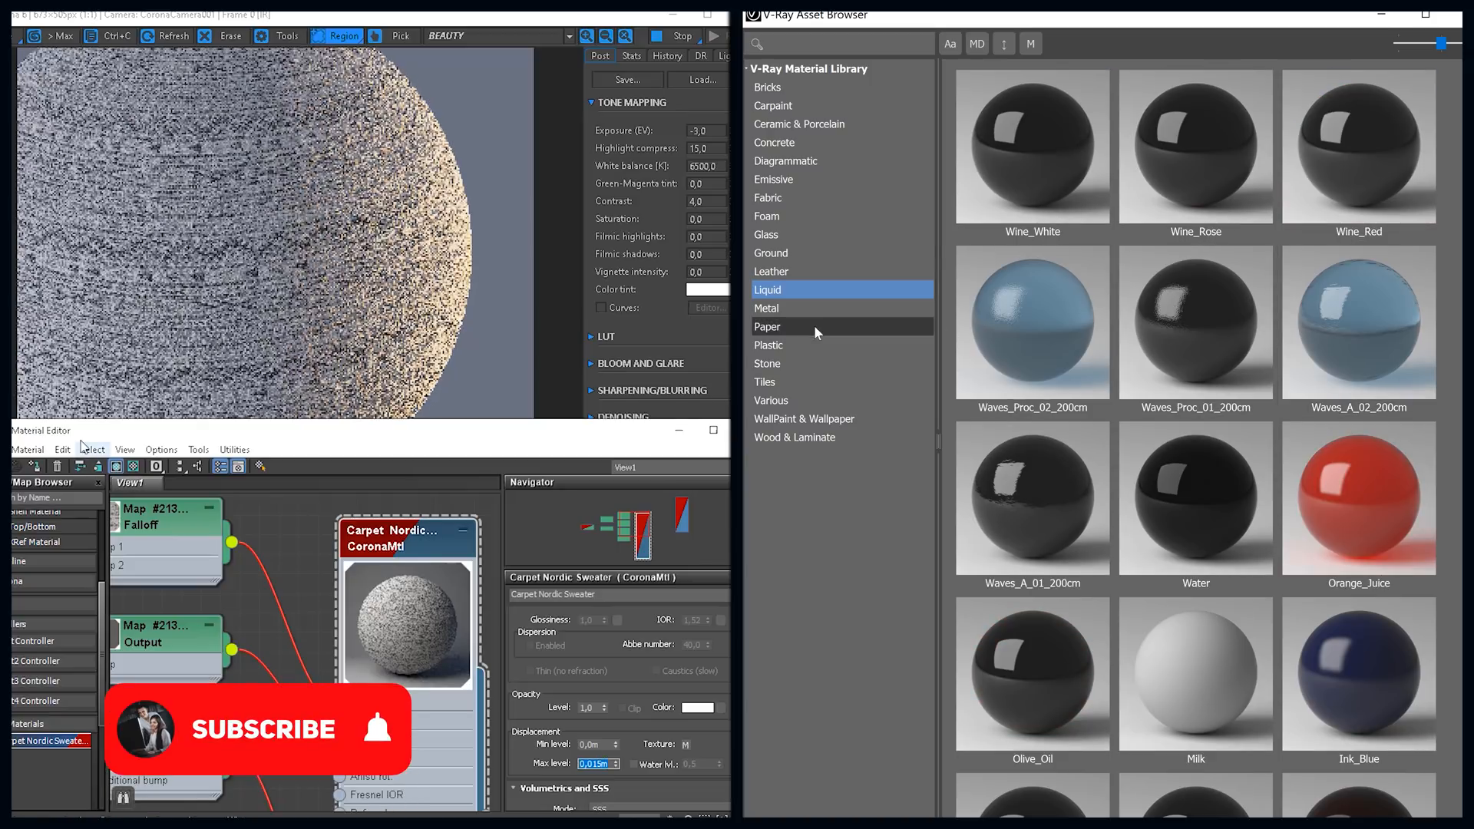
Step: Look through the Metal, Paper and Plastic categories of the V-Ray material library
click(813, 310)
scroll(1292, 269, down, 5)
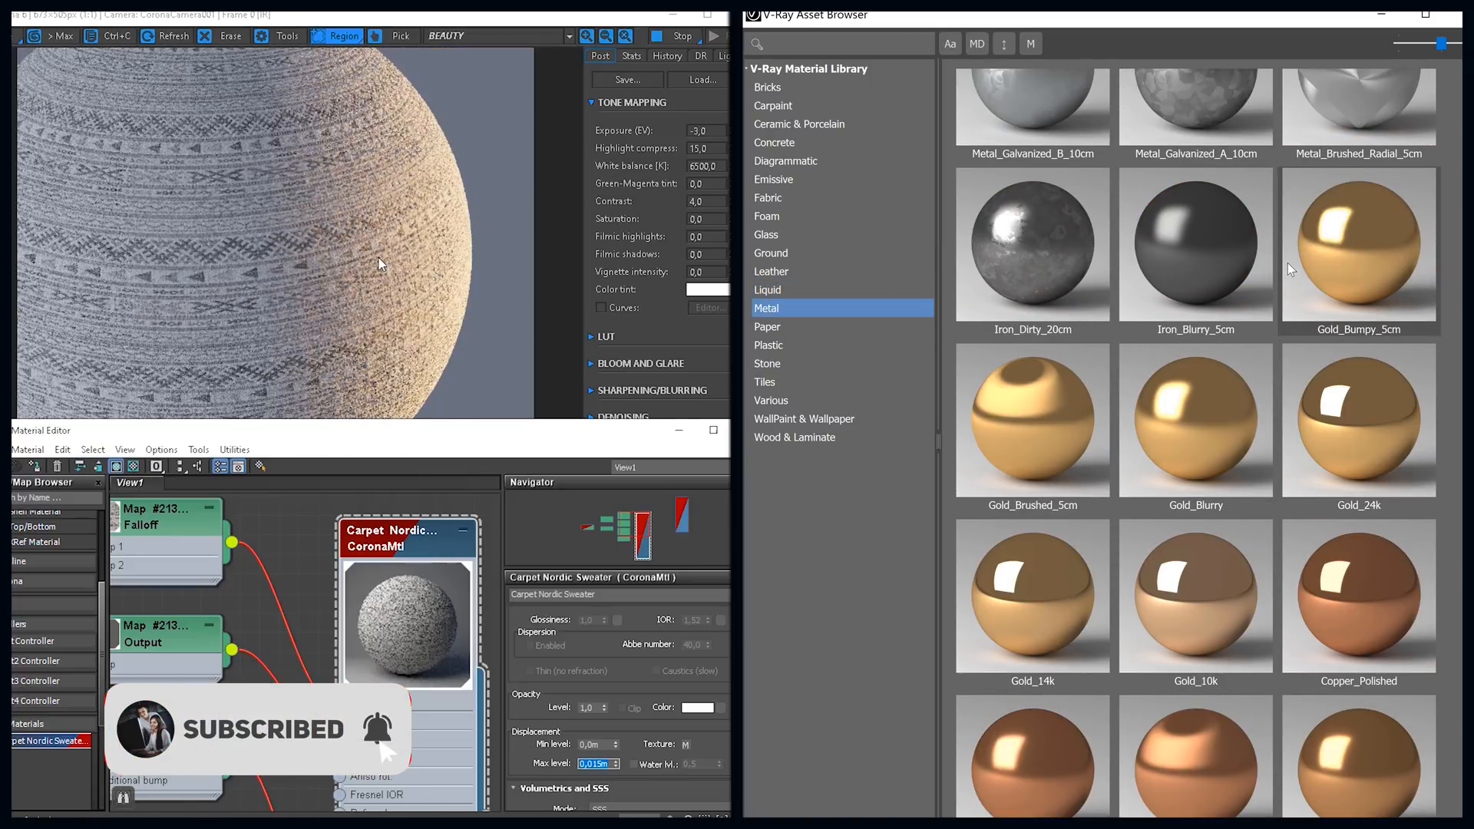
scroll(1292, 269, down, 3)
click(793, 328)
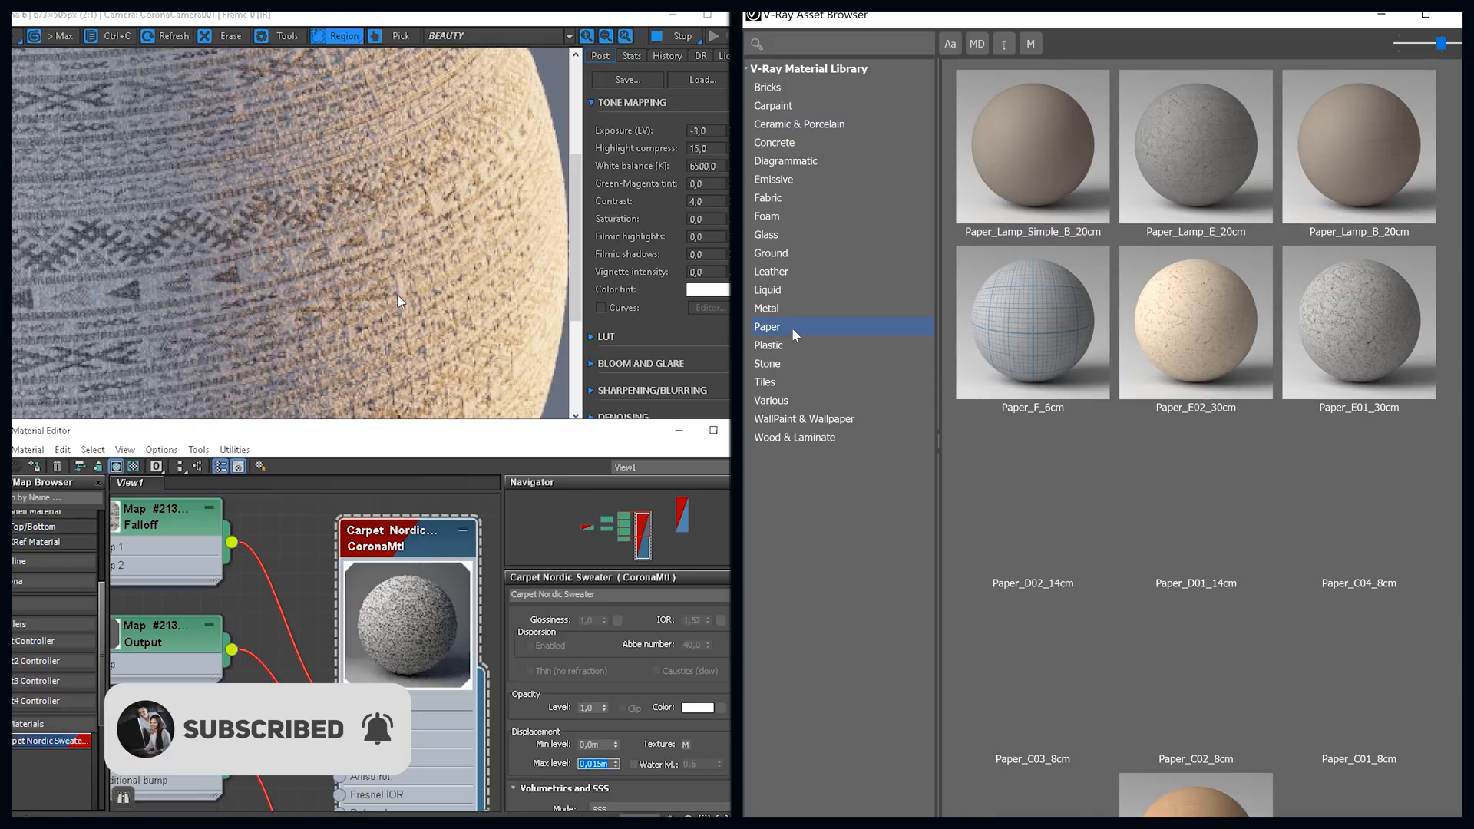
scroll(1011, 313, down, 2)
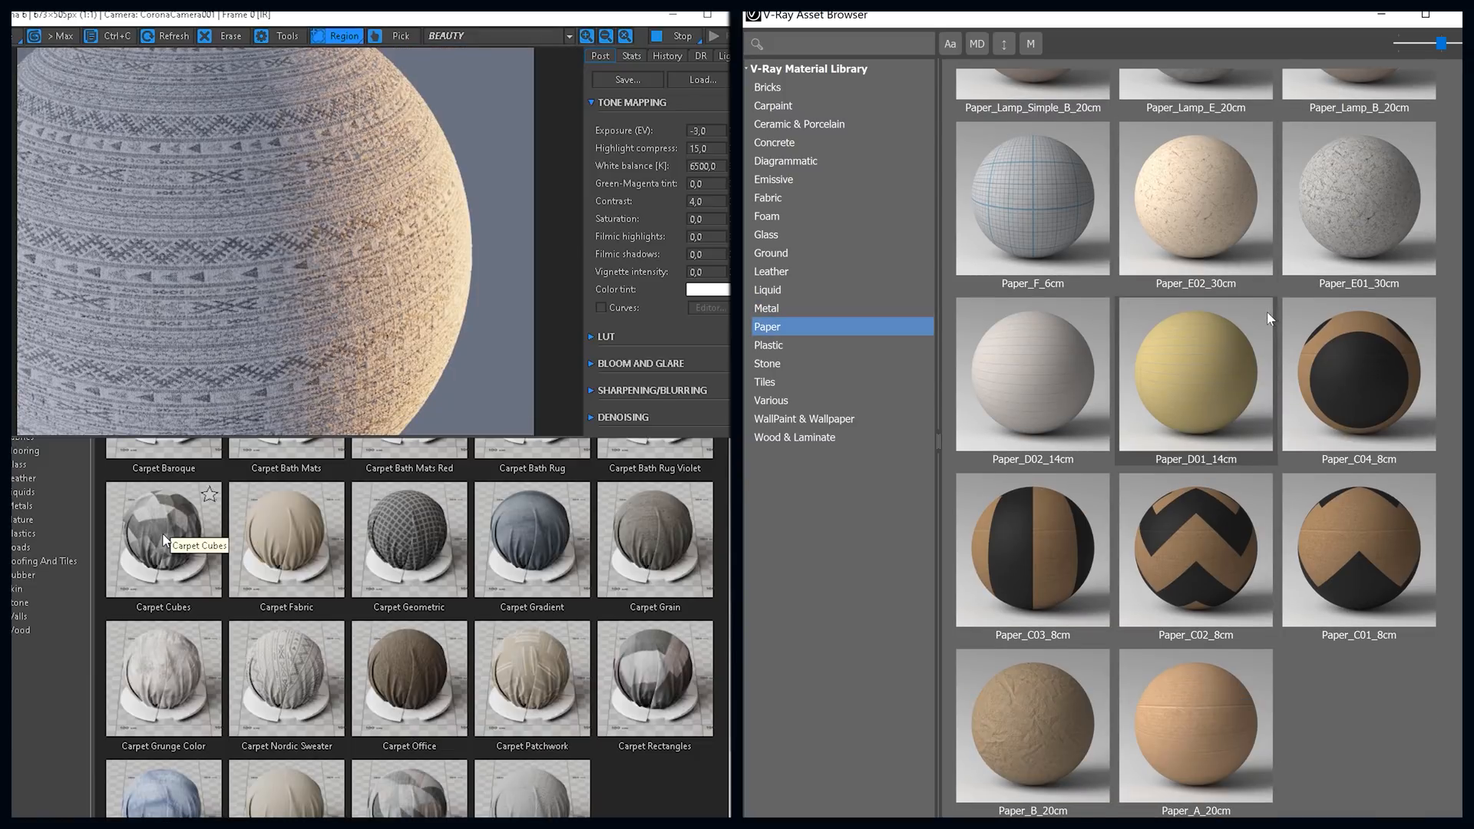
scroll(1266, 312, up, 2)
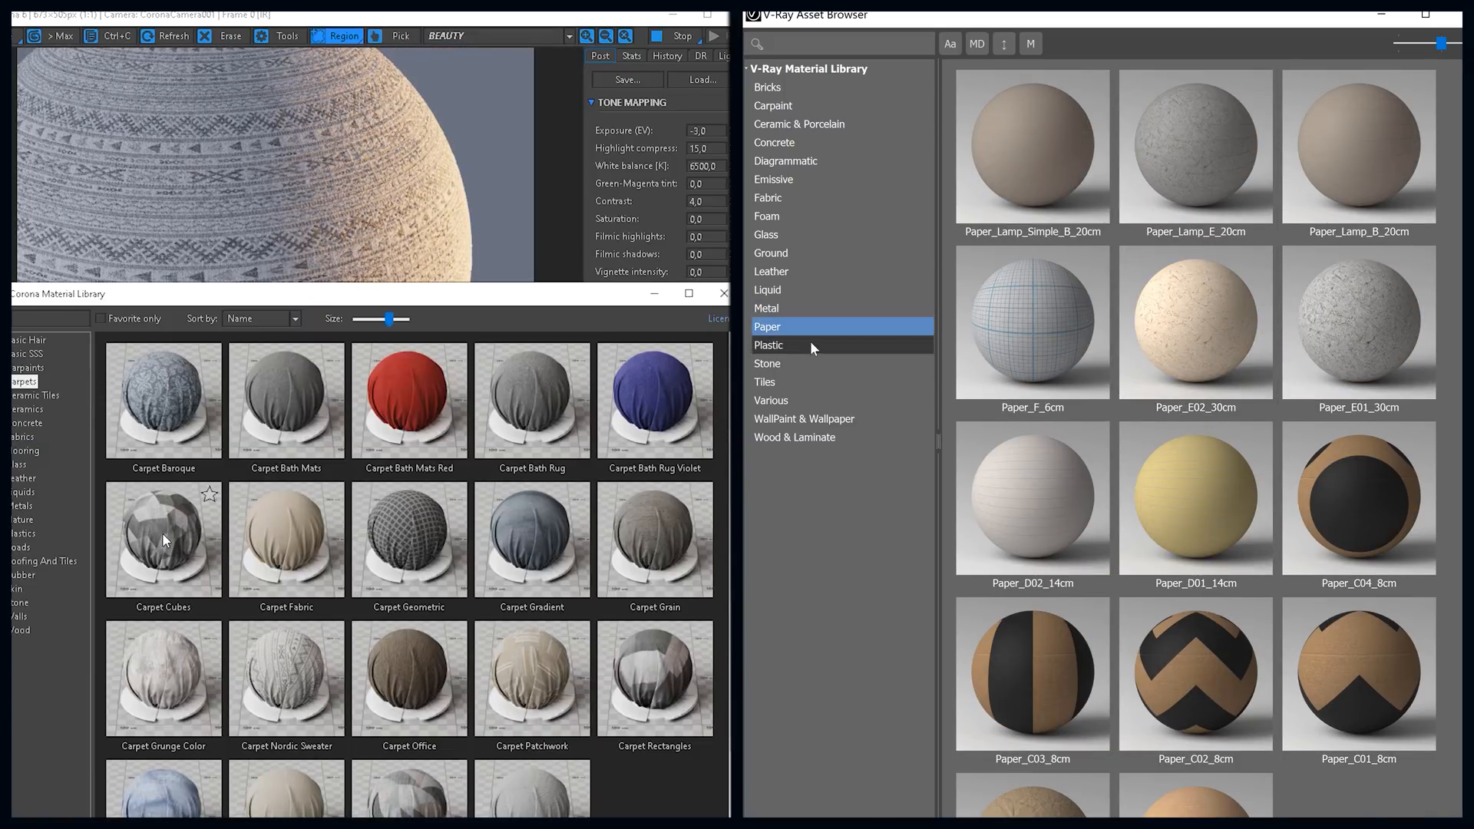
click(812, 346)
scroll(1329, 279, down, 10)
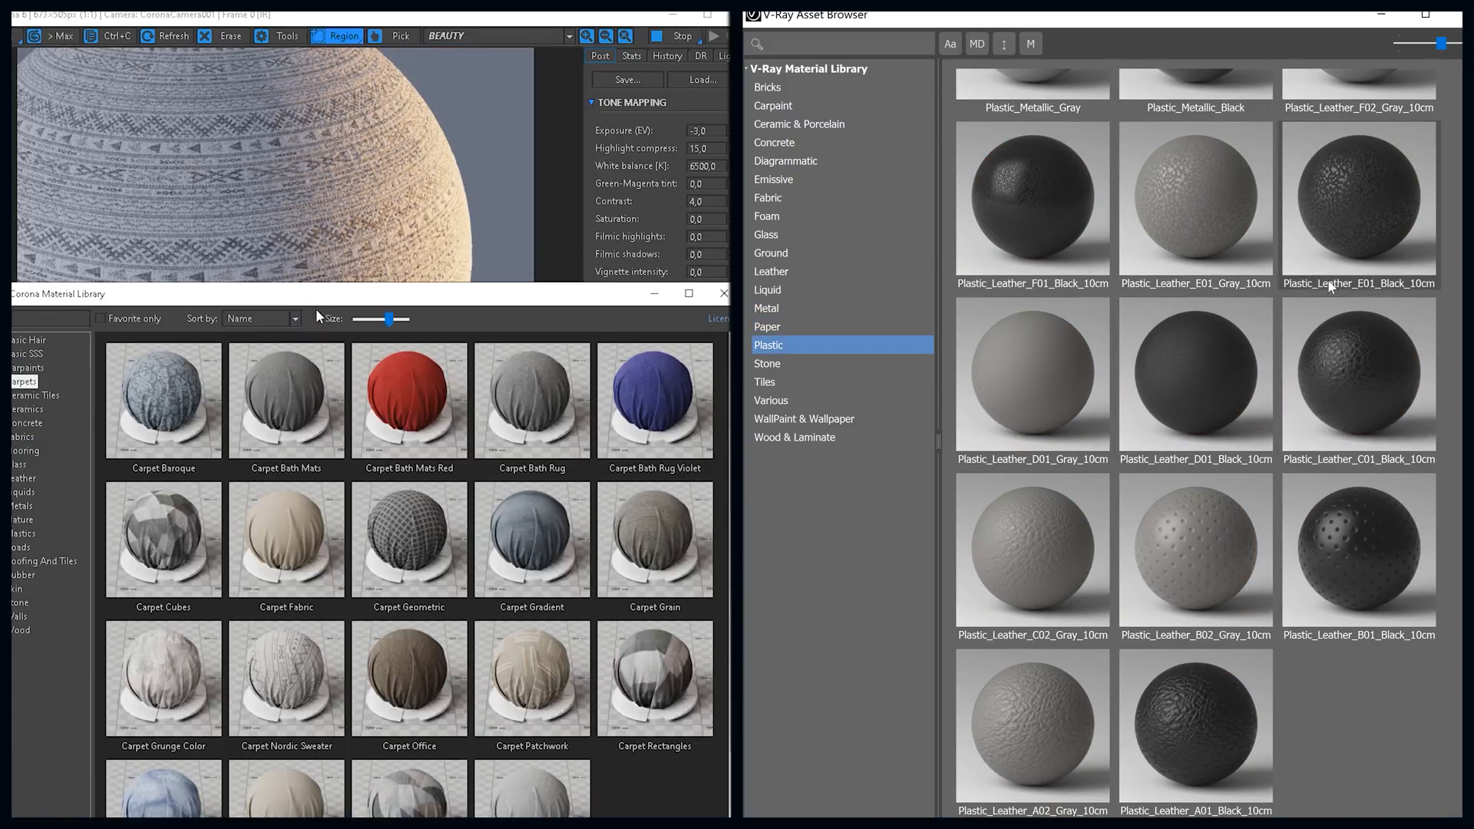
scroll(1330, 287, up, 10)
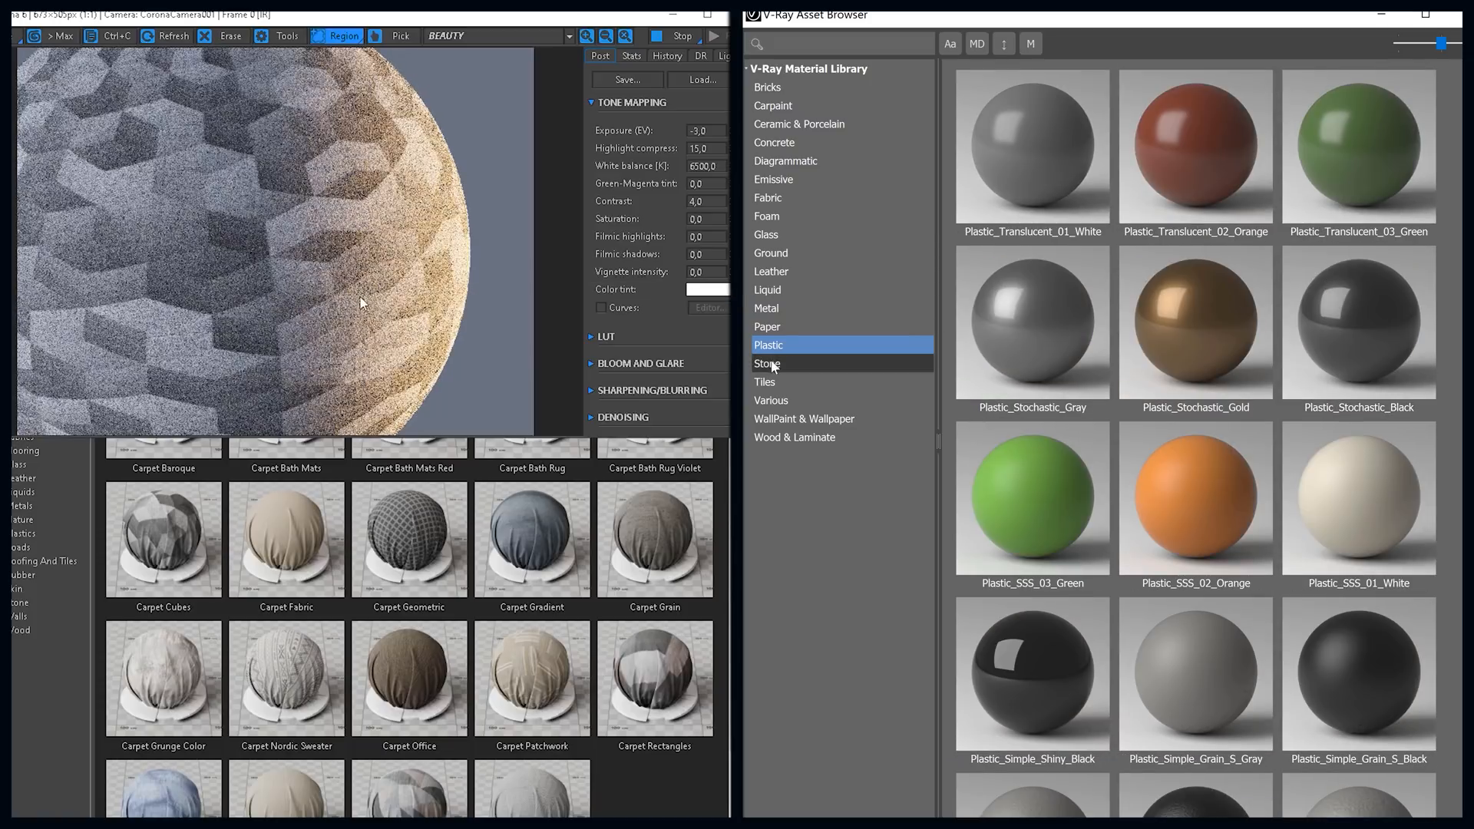
Step: Look through V-Ray's Stone, Tiles, Various, WallPaint & Wallpaper, Wood & Laminate and Bricks material categories
click(767, 364)
scroll(1033, 330, down, 5)
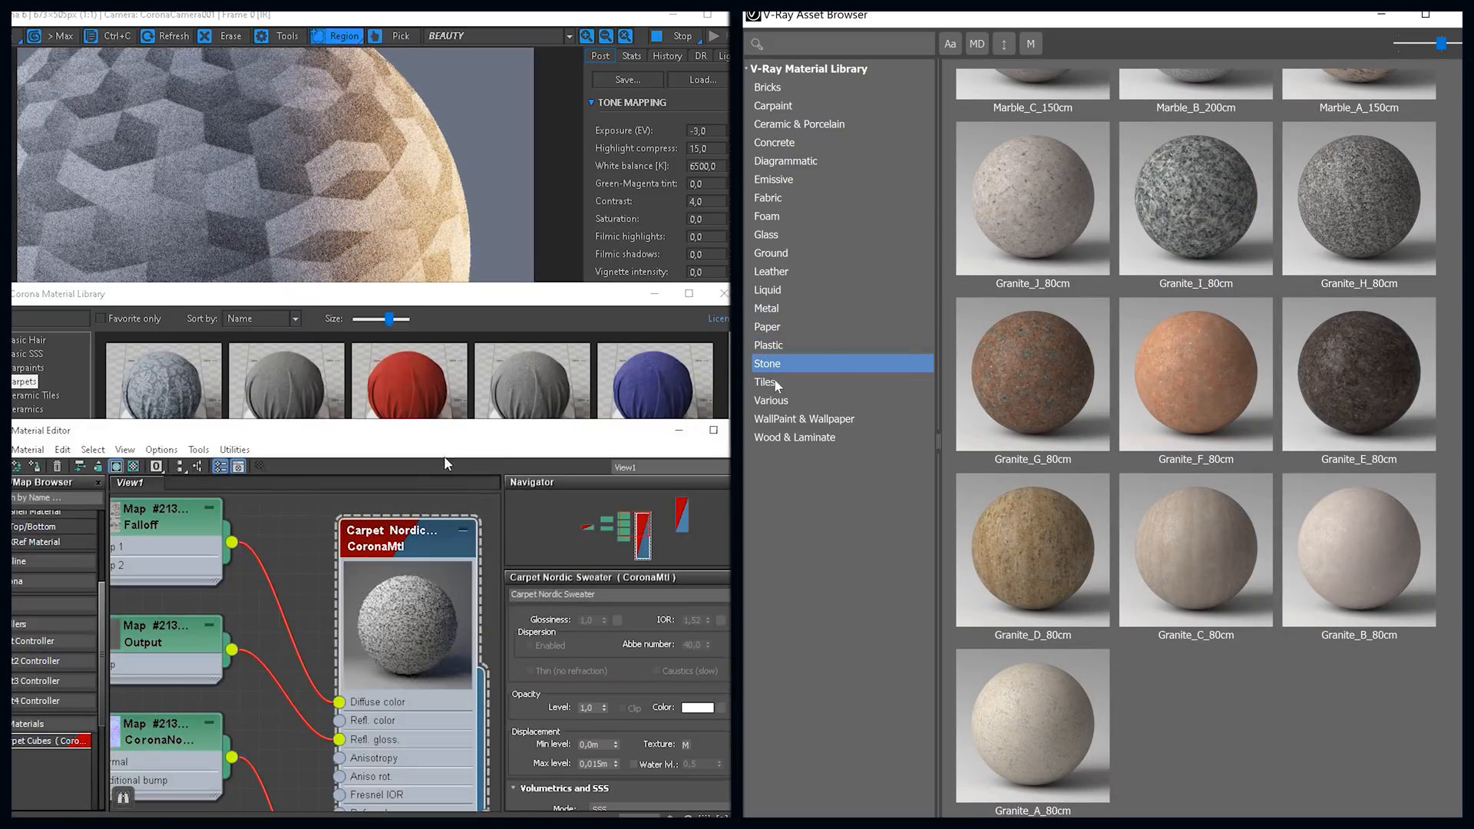
click(789, 384)
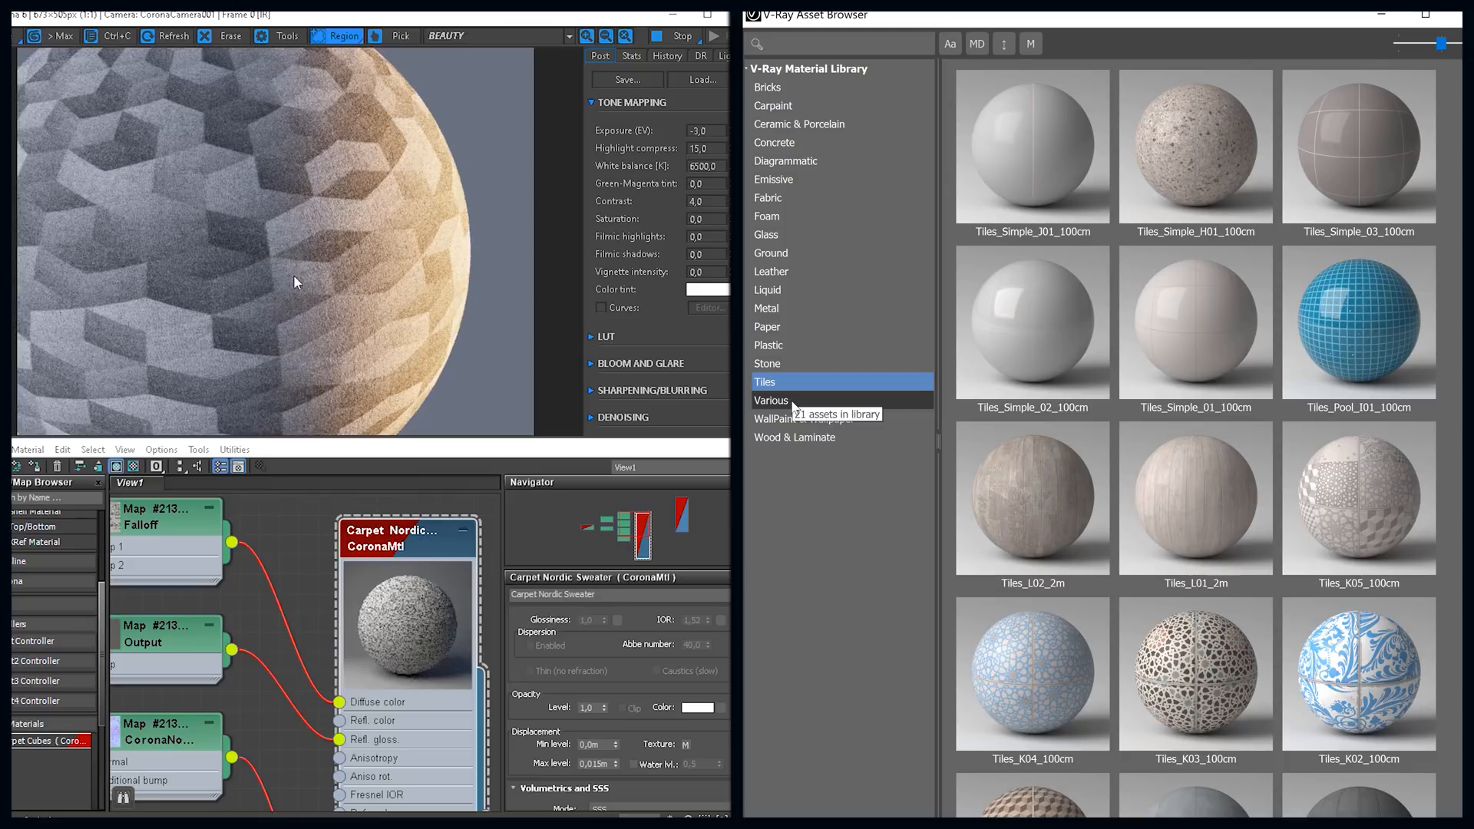
click(791, 401)
click(797, 420)
click(792, 443)
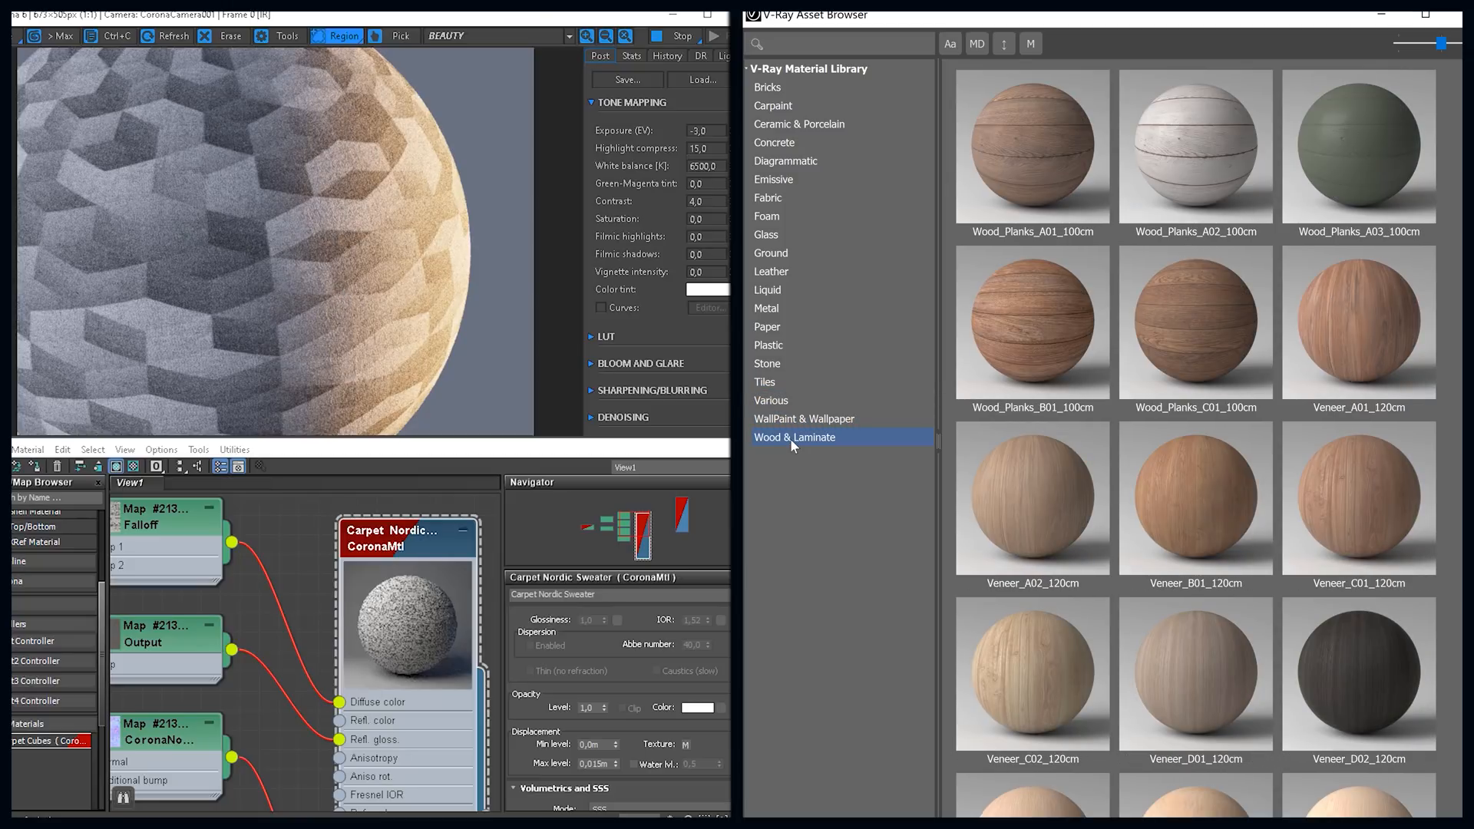
scroll(1258, 286, down, 5)
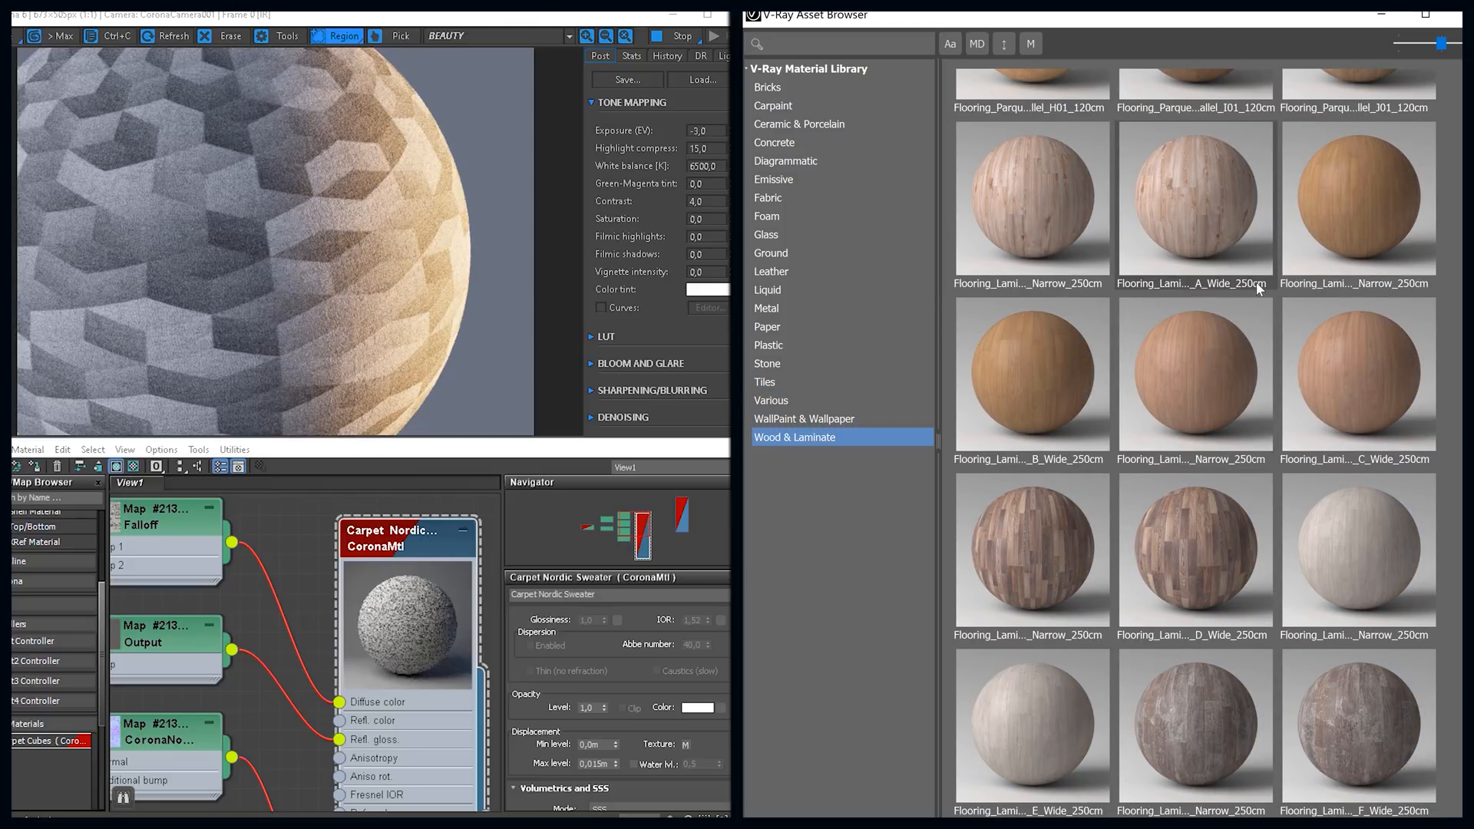
scroll(1258, 285, up, 5)
click(812, 87)
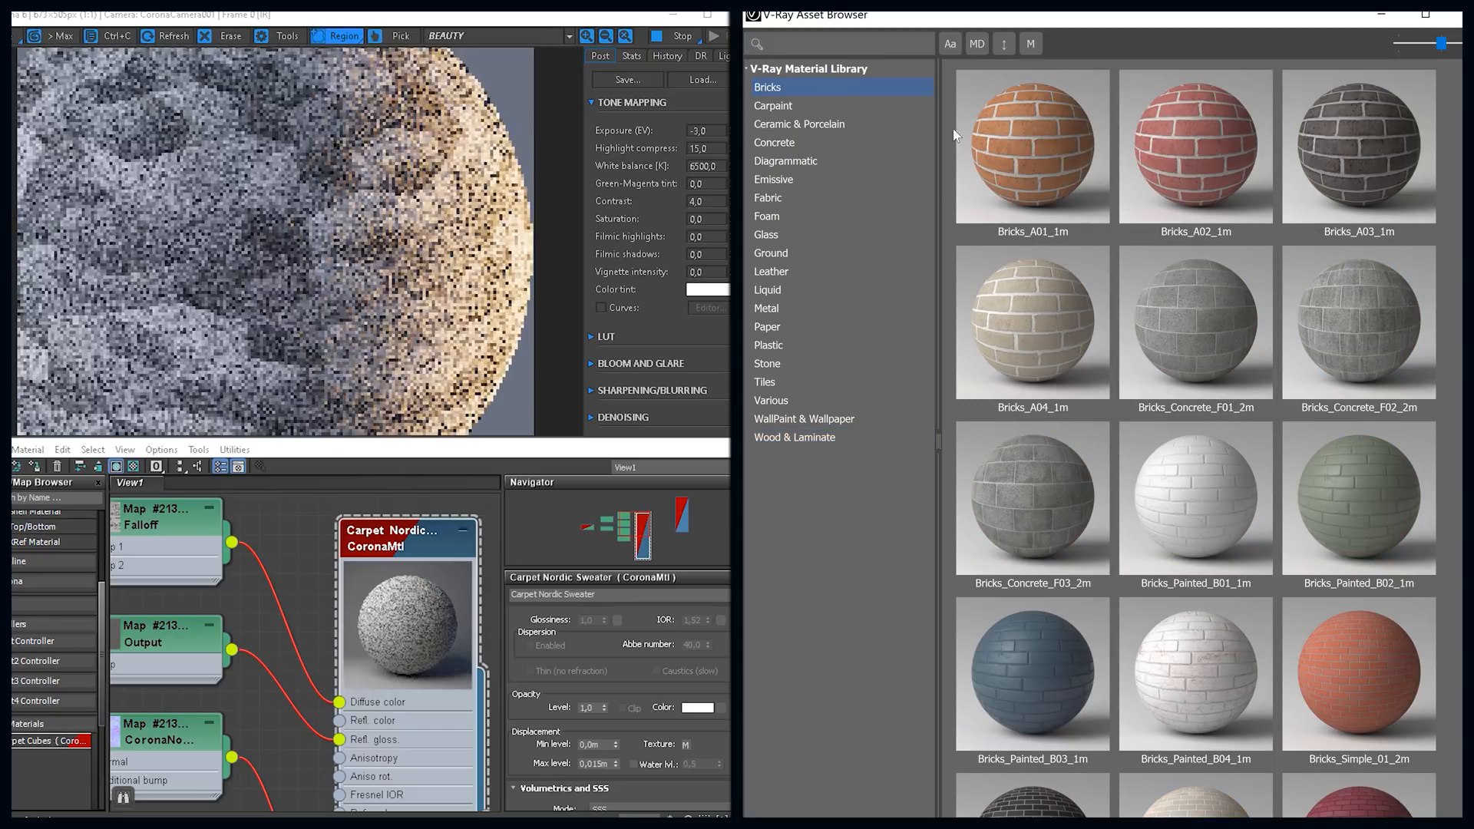
Step: Examine the Corona render up close and show the large preview of V-Ray's Bricks_Weathered_E02_1m material
scroll(275, 242, up, 3)
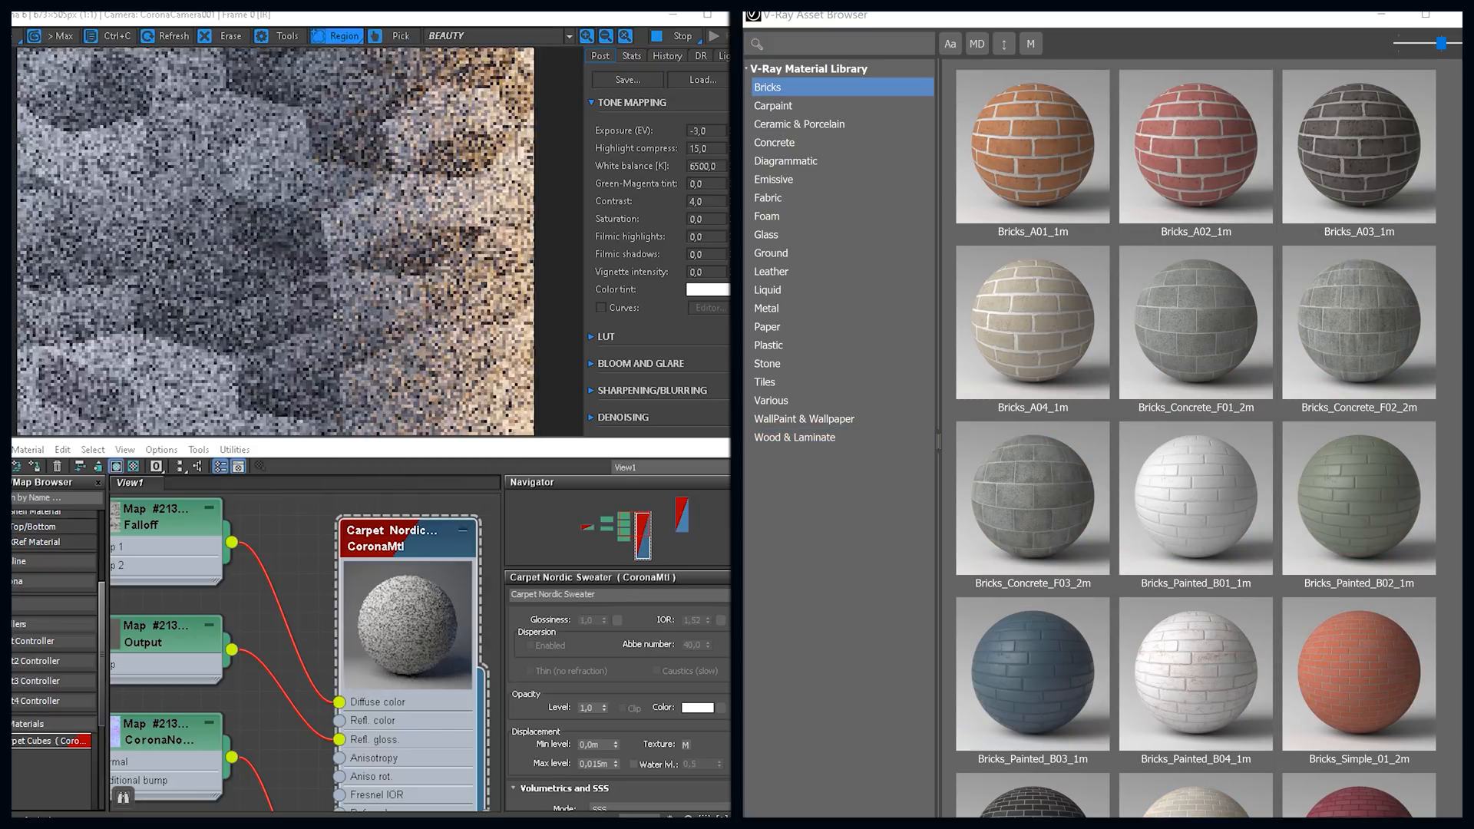
drag(476, 148, 444, 189)
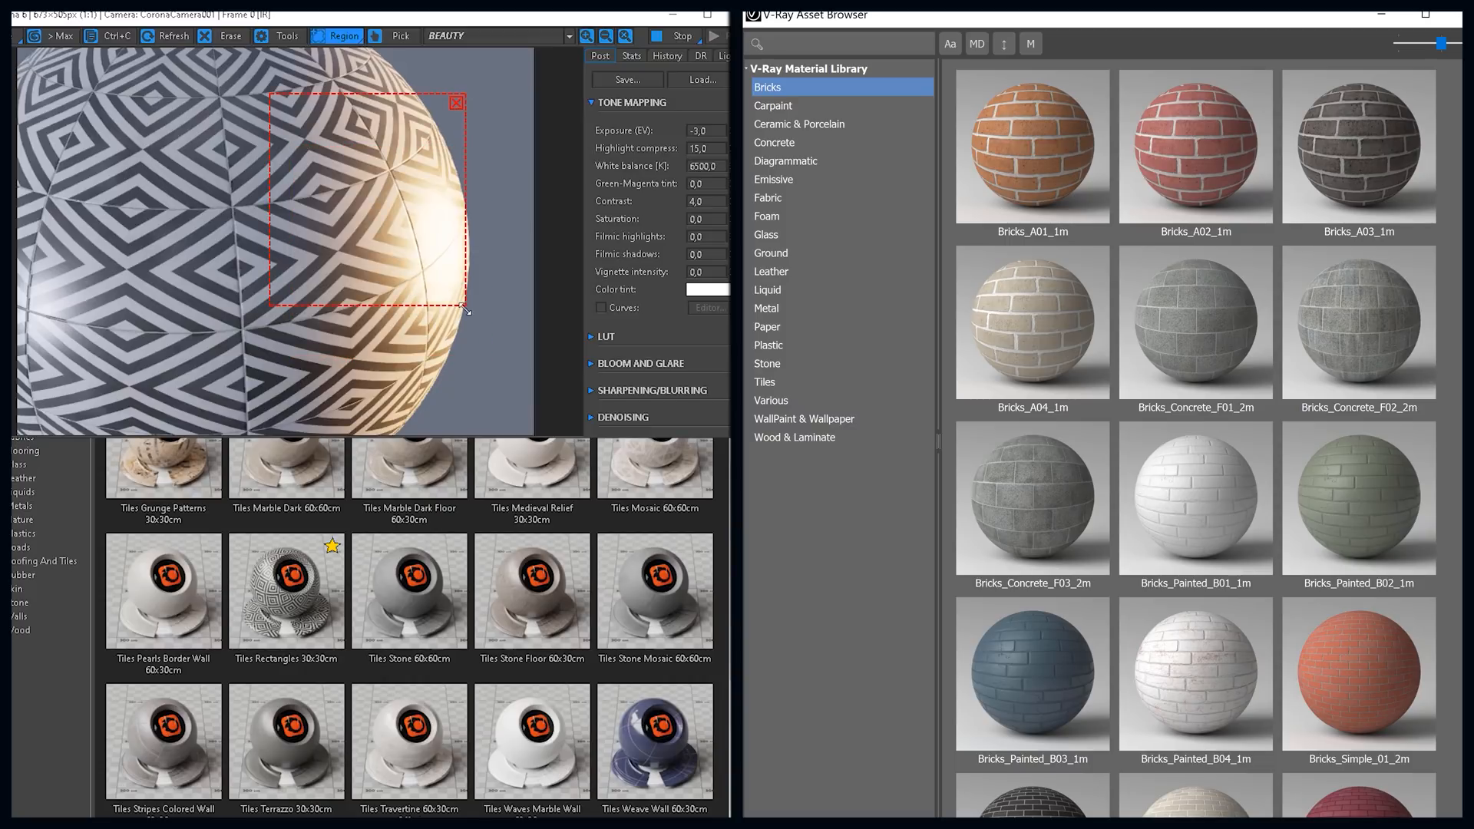
scroll(1351, 611, down, 5)
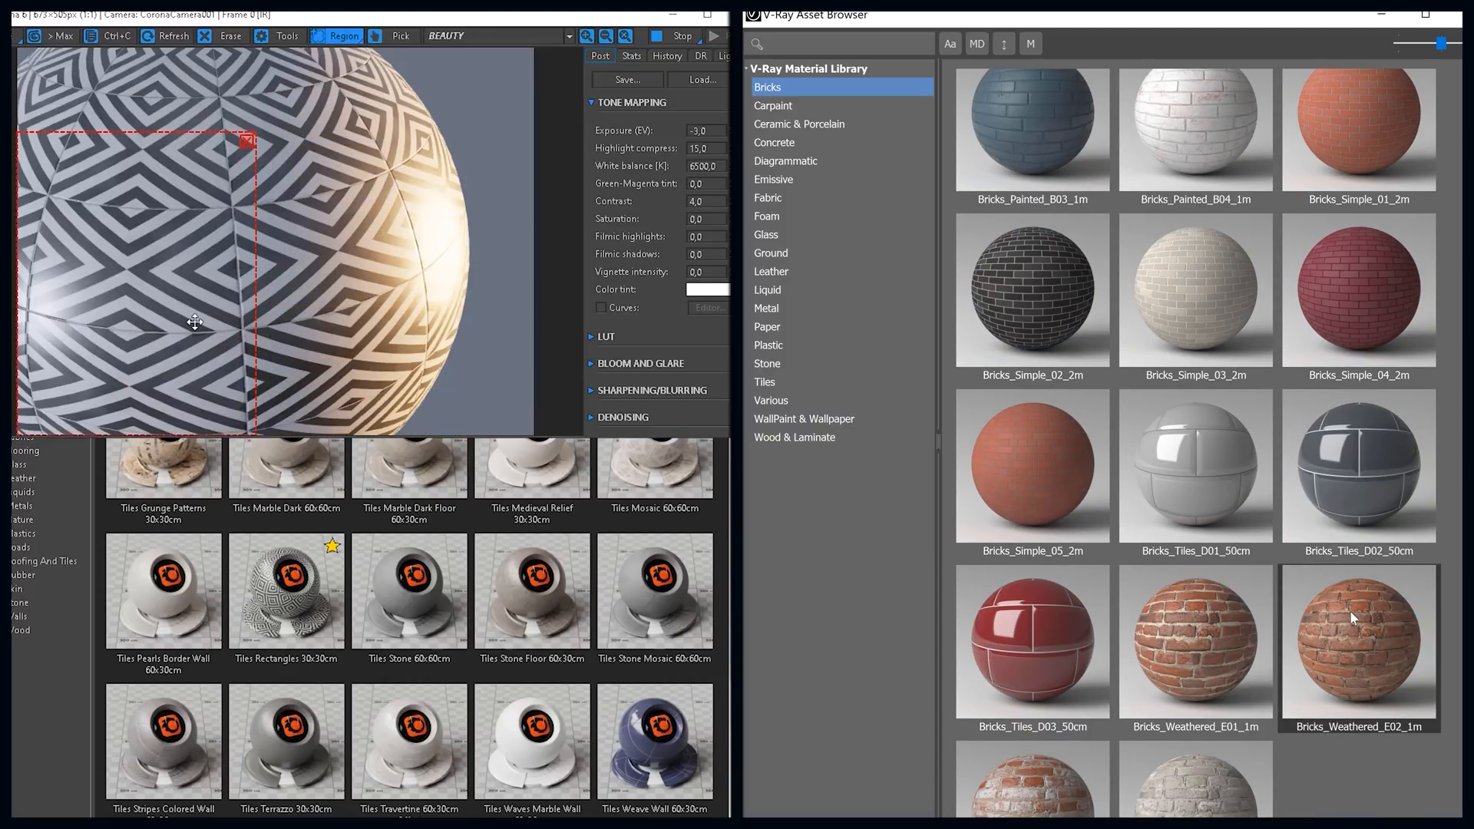
right_click(1350, 612)
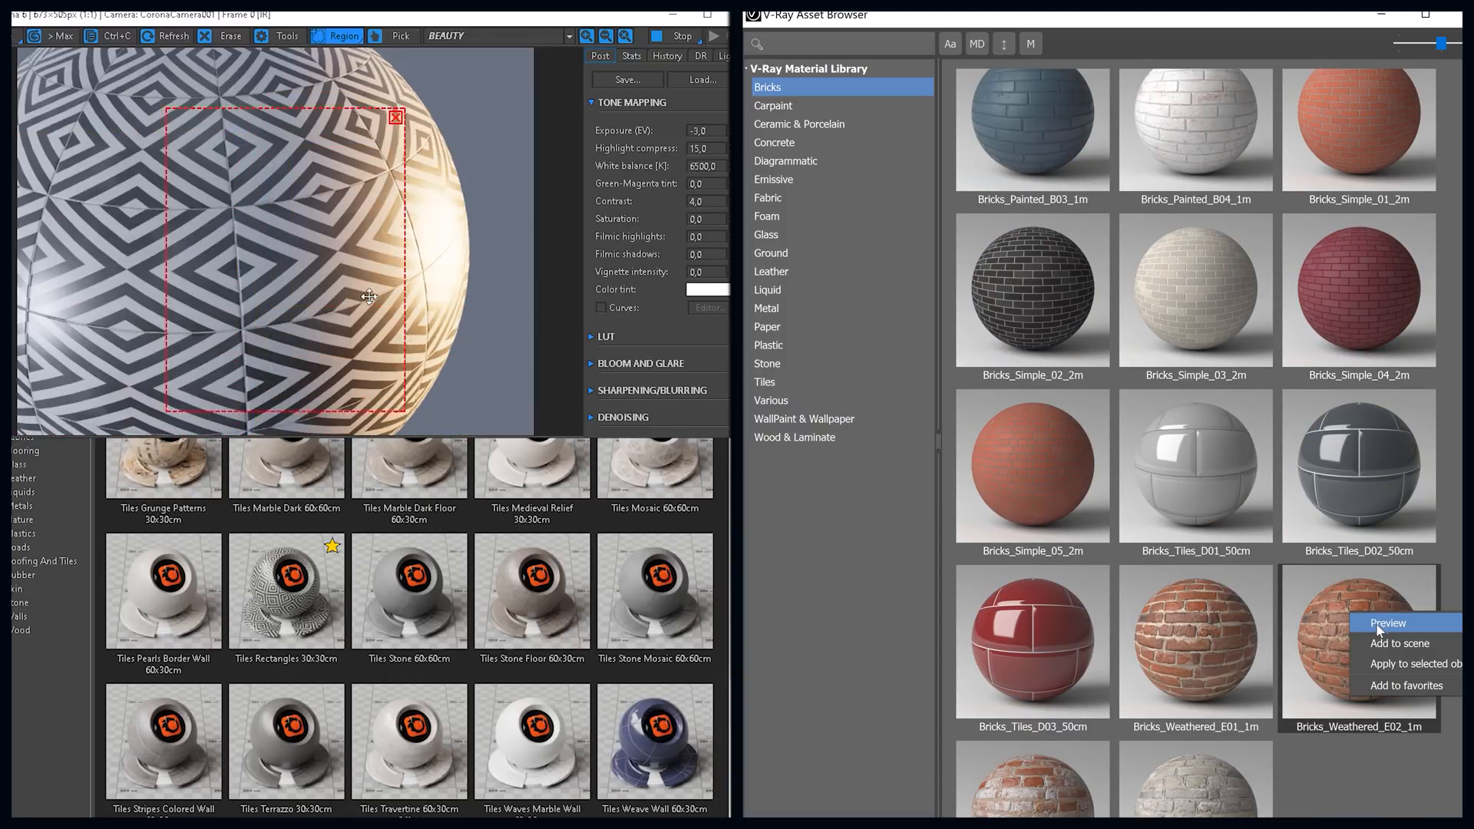
click(1422, 620)
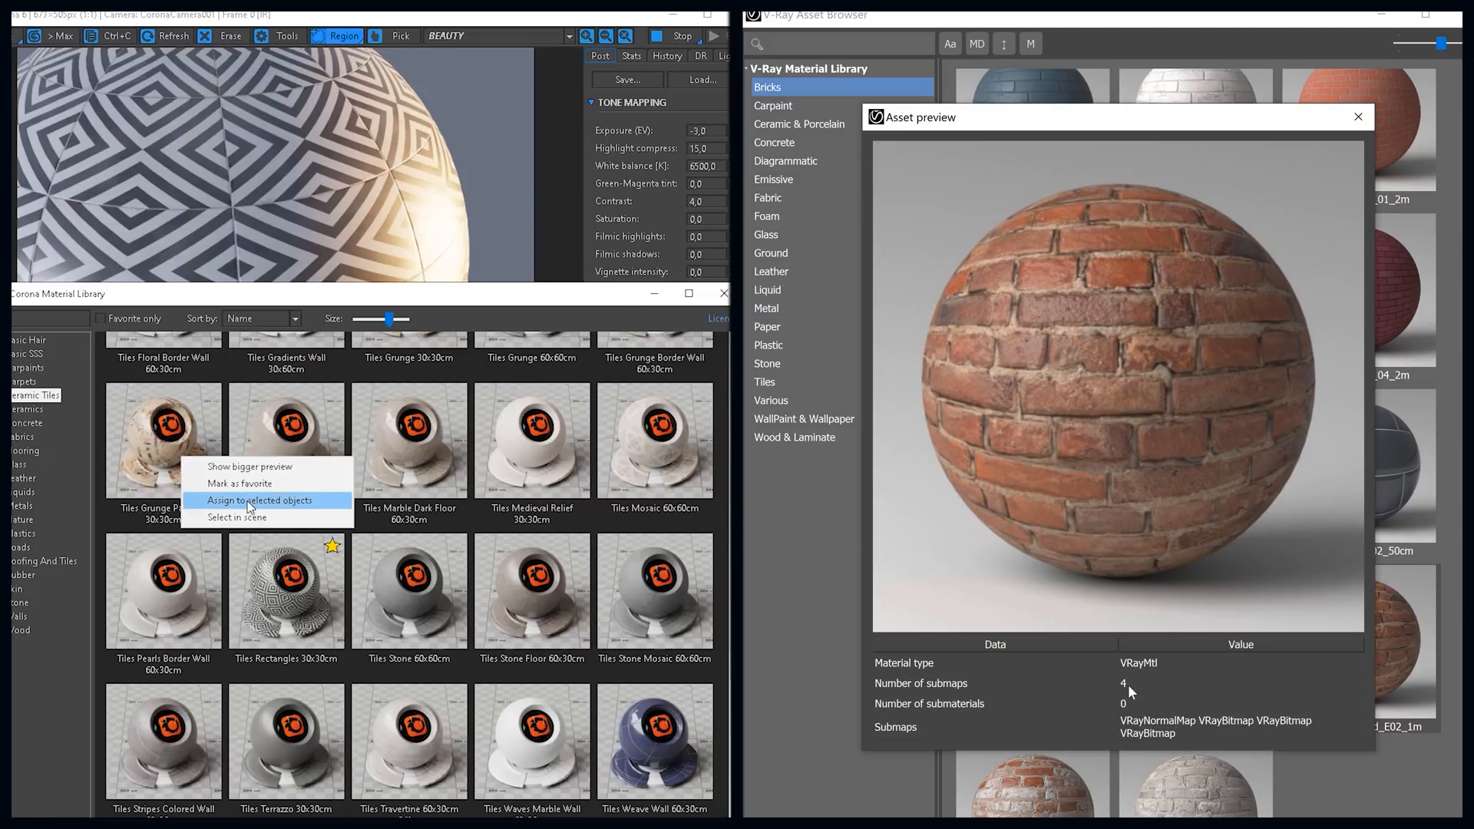
Step: Assign Corona's Tiles Grunge Patterns 30x30cm and V-Ray's Bricks_Weathered_E02_1m to the selected object in each scene
click(260, 500)
click(343, 232)
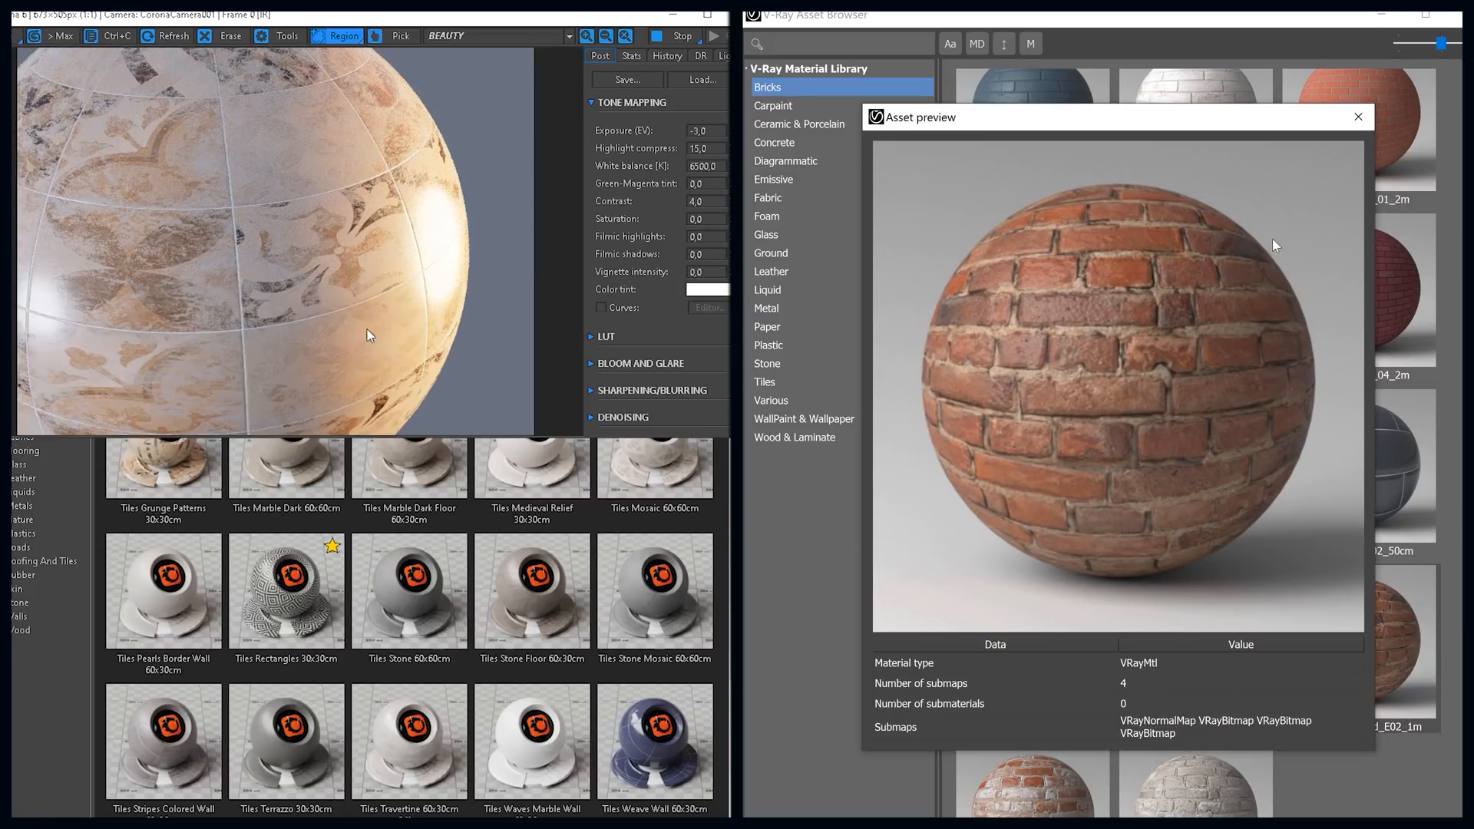
click(1383, 751)
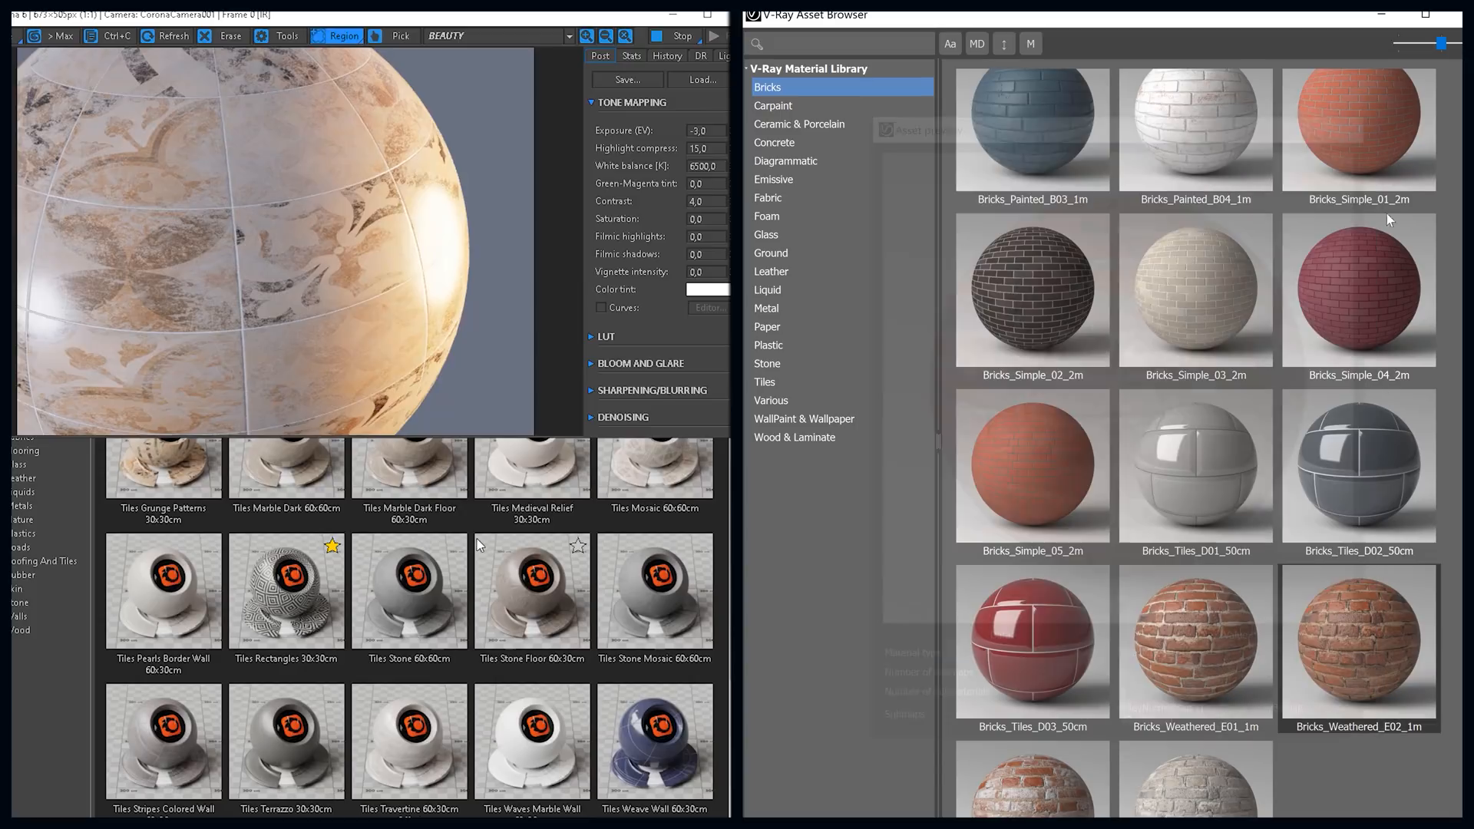
right_click(1365, 655)
click(1437, 701)
Step: Assign Corona's Tiles Mosaic 60x60cm material to the selected object and check it in the render
click(643, 521)
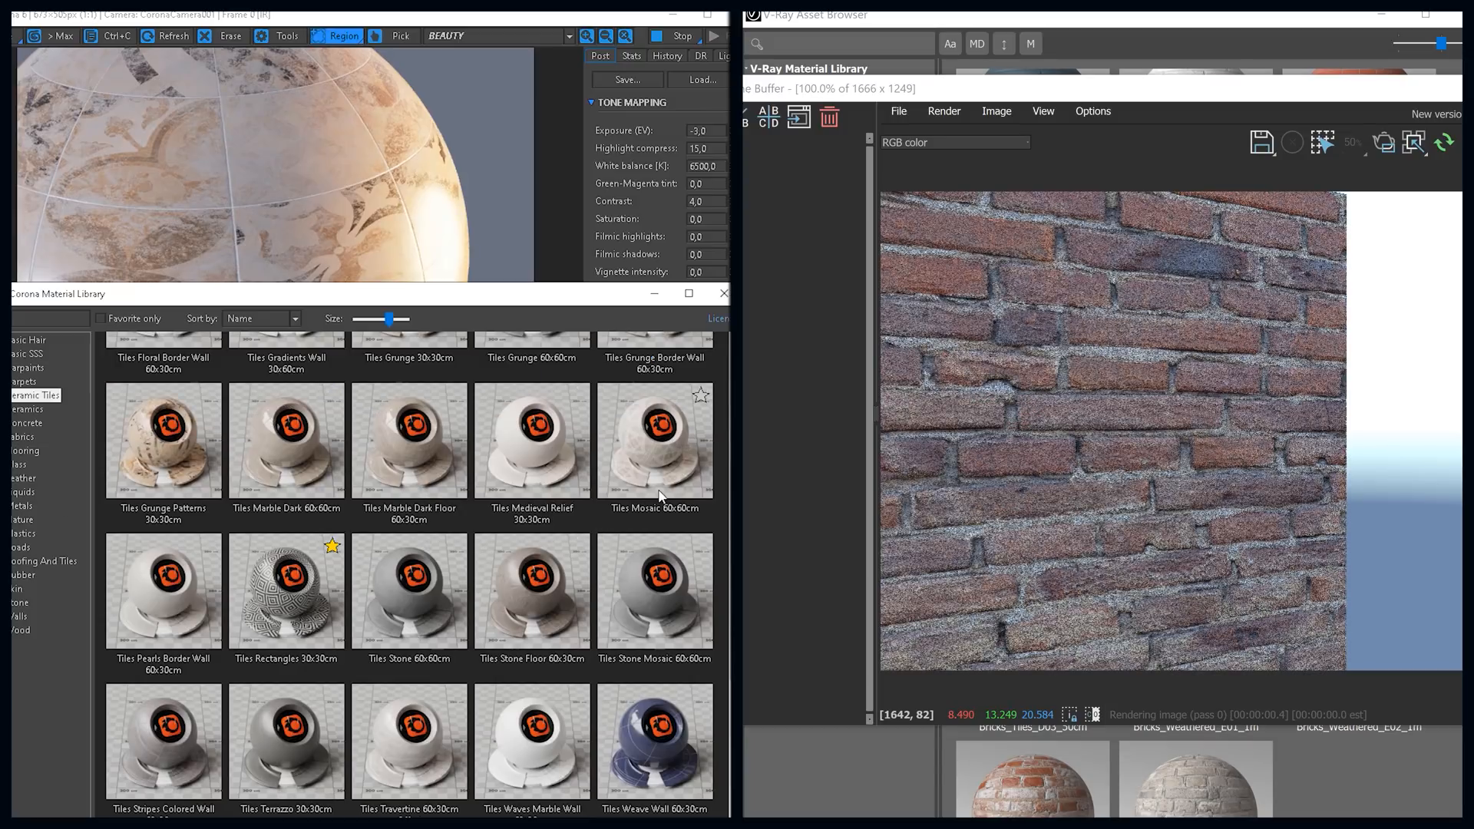
right_click(655, 463)
click(705, 508)
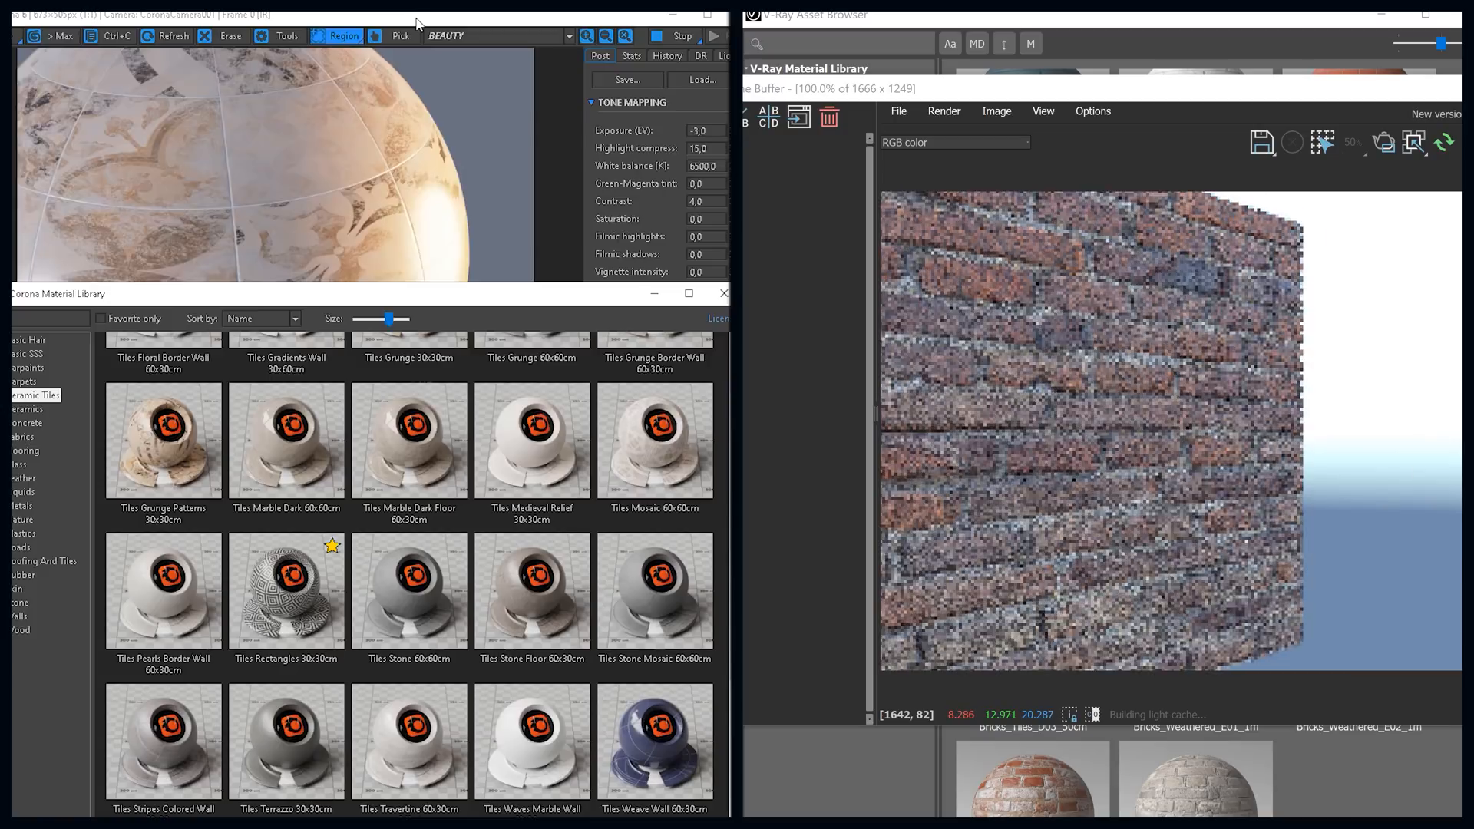
click(441, 215)
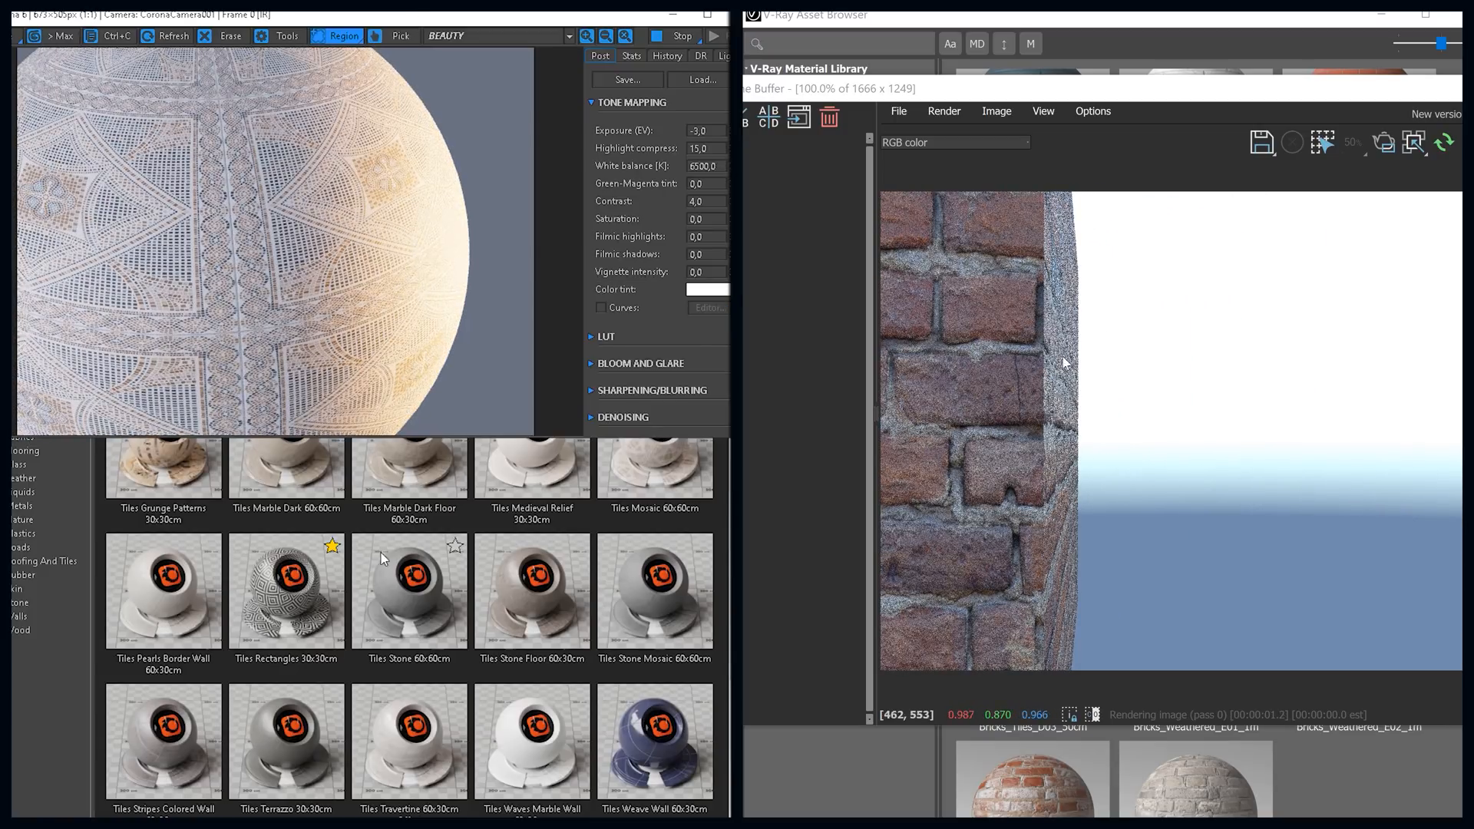
Step: Assign Corona's Flooring Chevron Grey to the selected object, followed by Flooring Laminate Dark Smoked
click(68, 673)
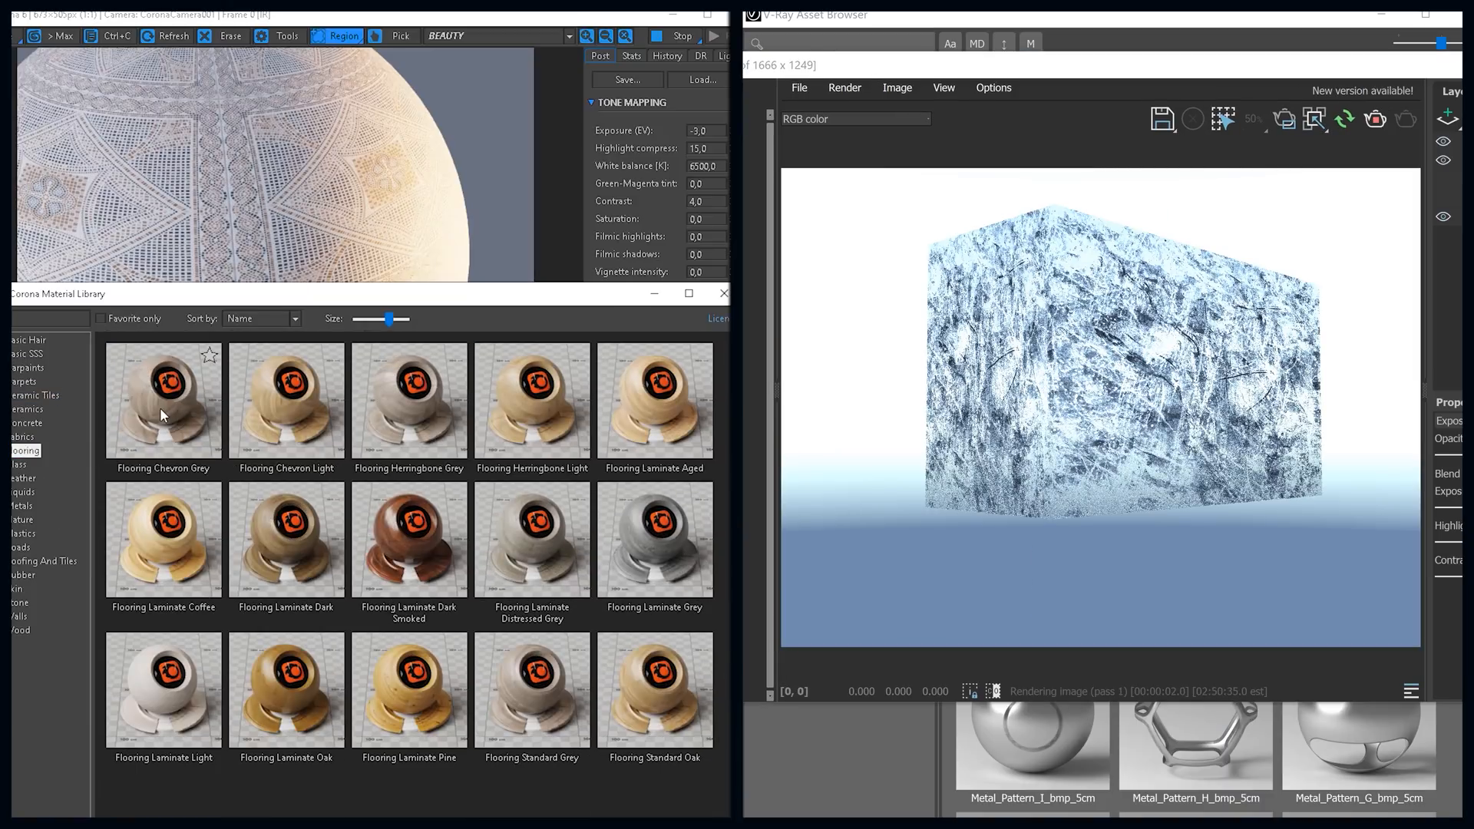
right_click(160, 408)
click(184, 420)
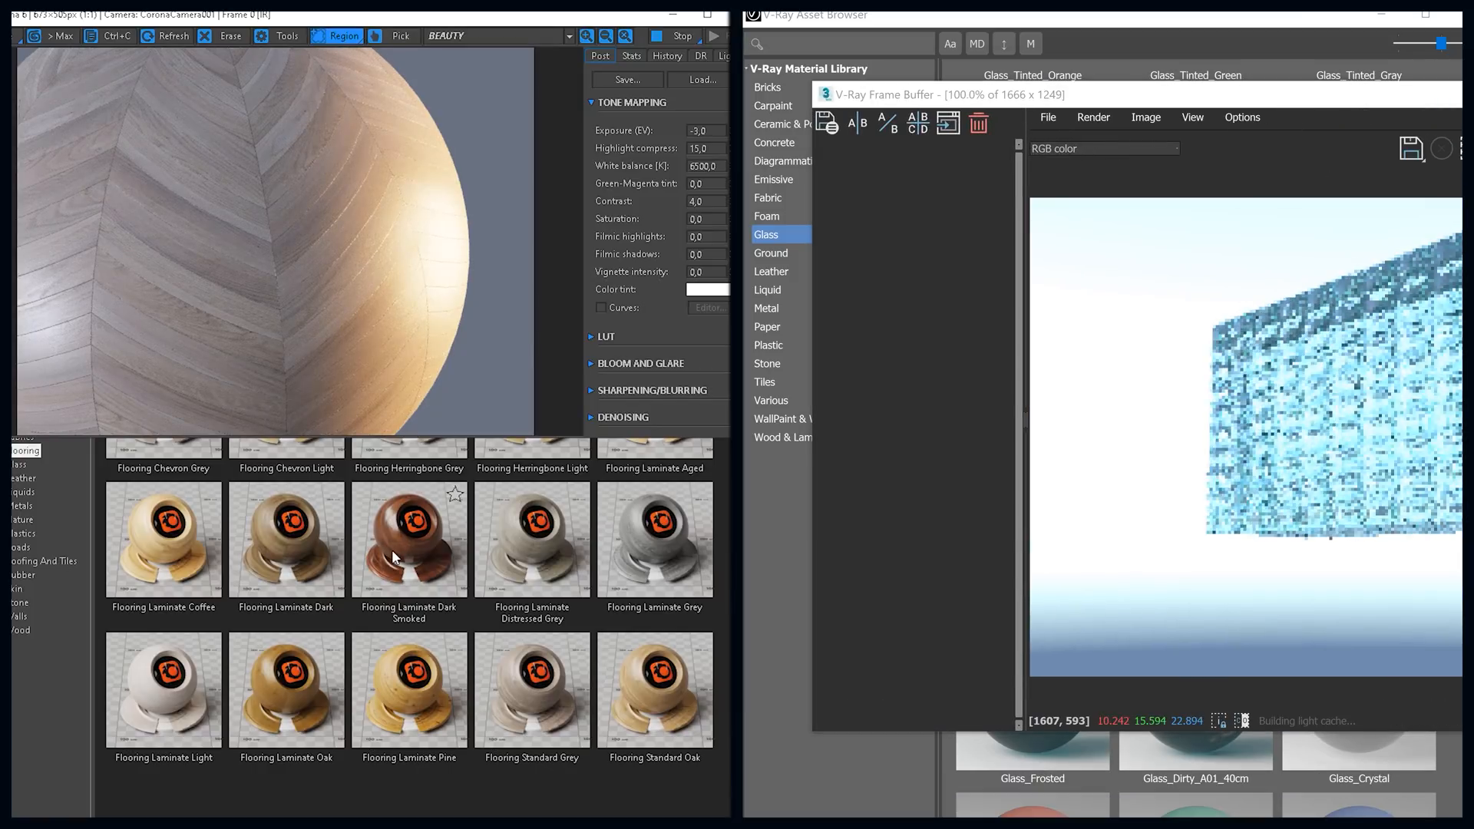
right_click(393, 551)
click(453, 560)
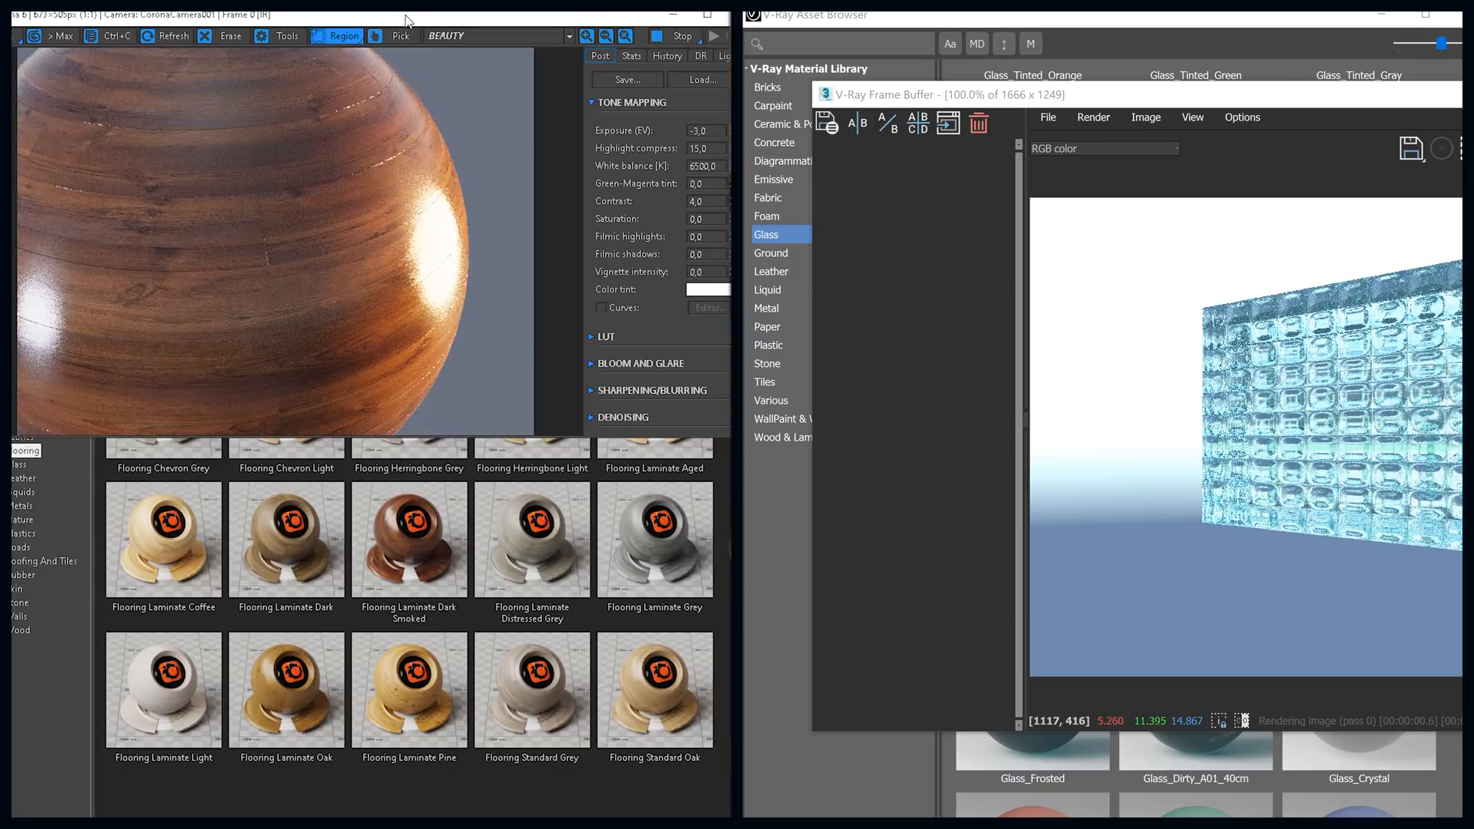